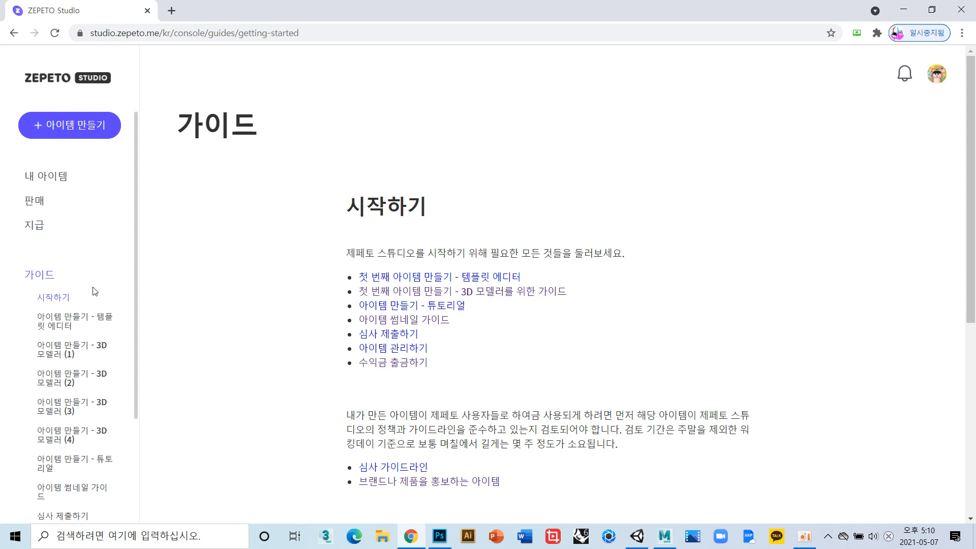
# Open the item thumbnail guide (아이템 썸네일 가이드) and read the recommended specifications for custom thumbnail images
pyautogui.click(46, 275)
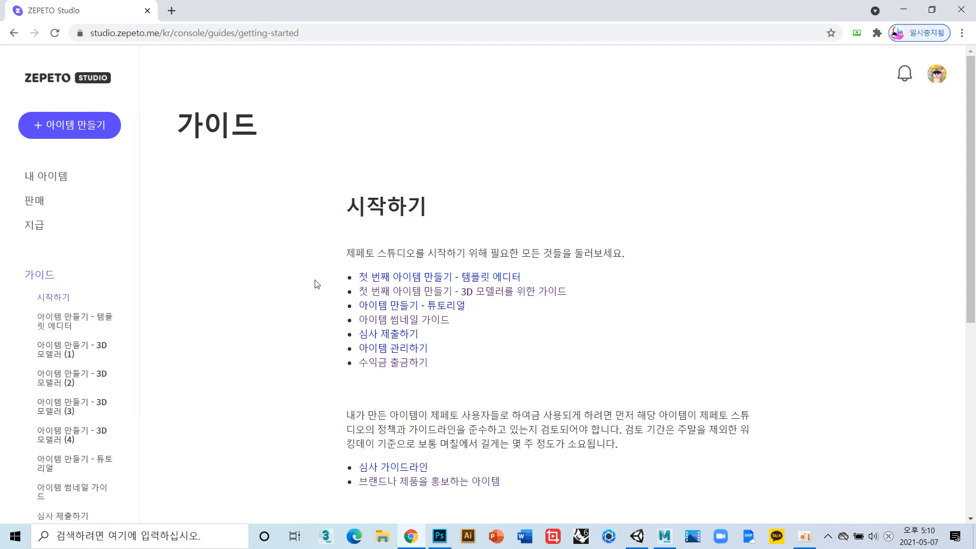
pyautogui.click(438, 326)
pyautogui.scroll(-5, 460, 288)
pyautogui.scroll(-15, 464, 286)
pyautogui.scroll(3, 435, 263)
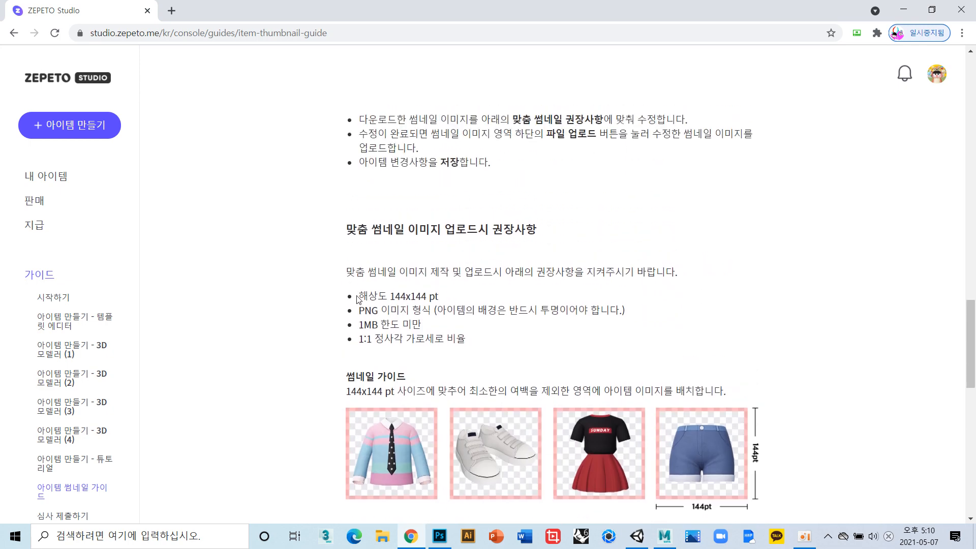
pyautogui.moveTo(361, 295); pyautogui.dragTo(472, 294)
pyautogui.click(453, 299)
# Switch to Photoshop, create a 144 × 144 point document at 72 pixels/inch, and unlock its background layer
pyautogui.click(440, 535)
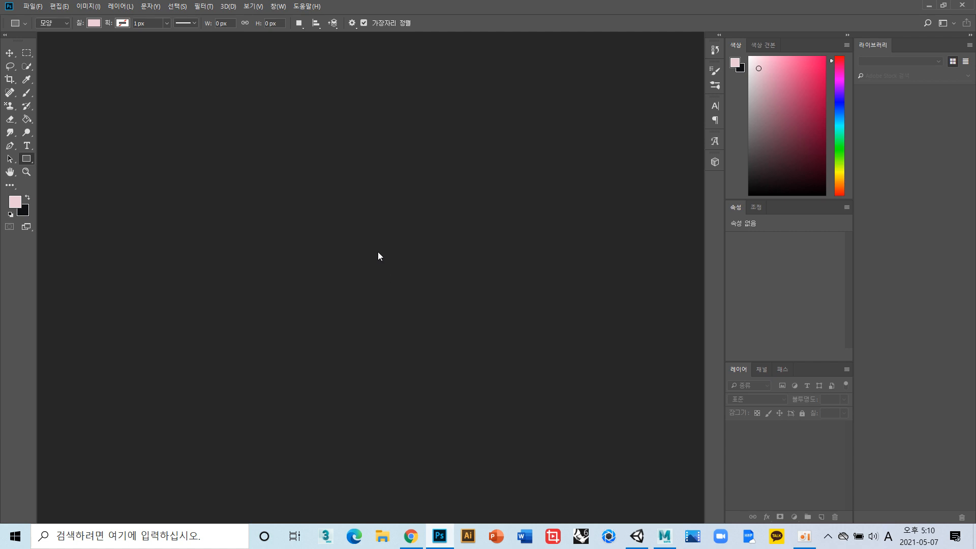
pyautogui.hotkey('ctrl', 'n')
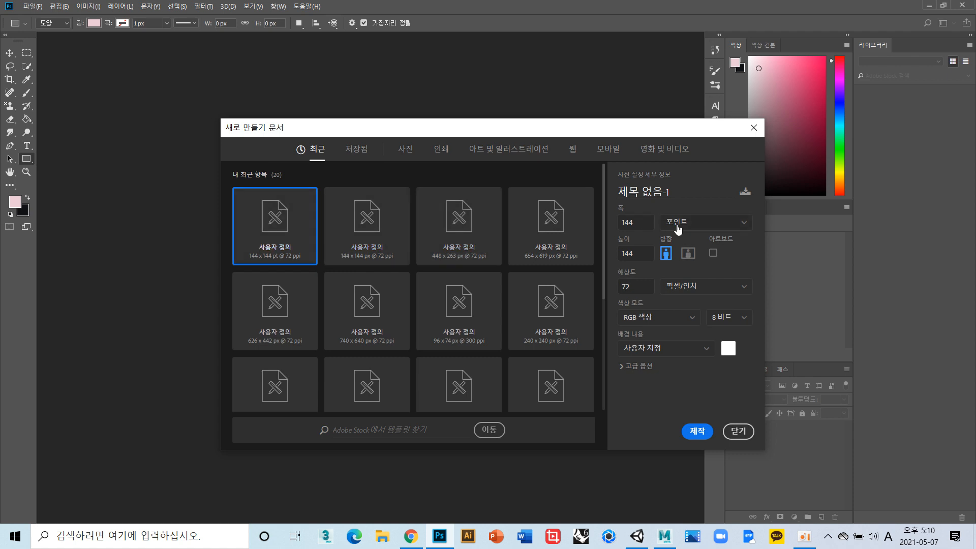
pyautogui.click(643, 227)
pyautogui.click(720, 227)
pyautogui.click(721, 229)
pyautogui.click(697, 431)
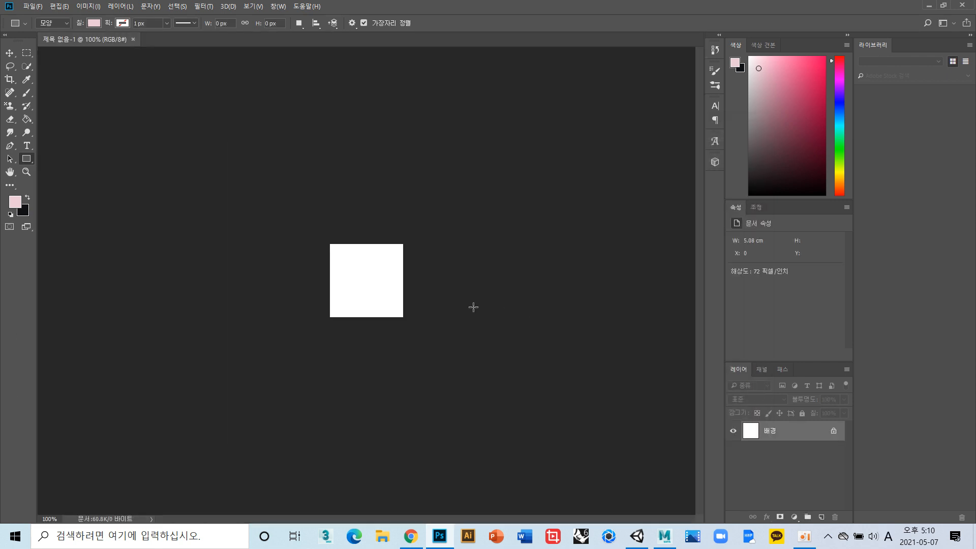
pyautogui.keyDown('alt'); pyautogui.scroll(3, 362, 275); pyautogui.keyUp('alt')
pyautogui.click(834, 430)
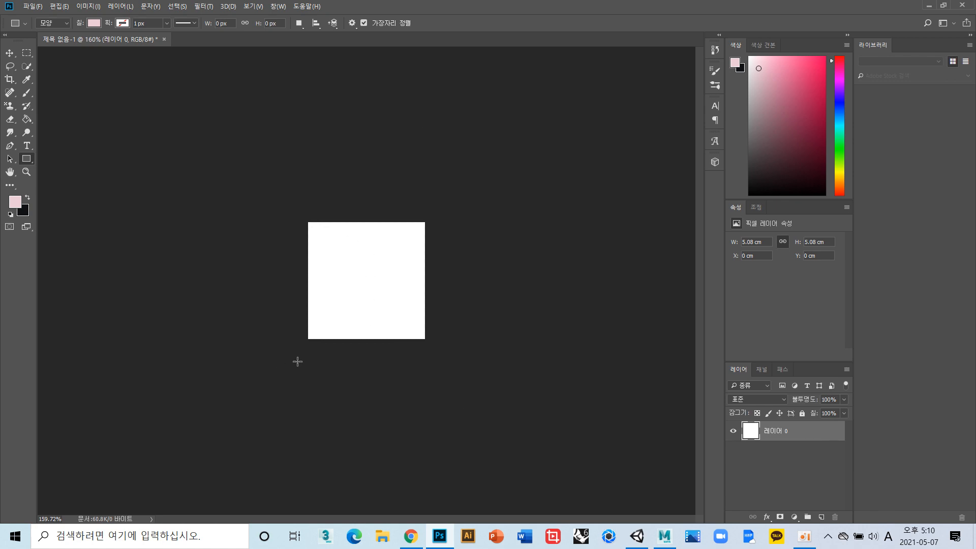
# Switch to Unity and examine the round glasses on the avatar's face from several angles in the Scene view
pyautogui.click(637, 537)
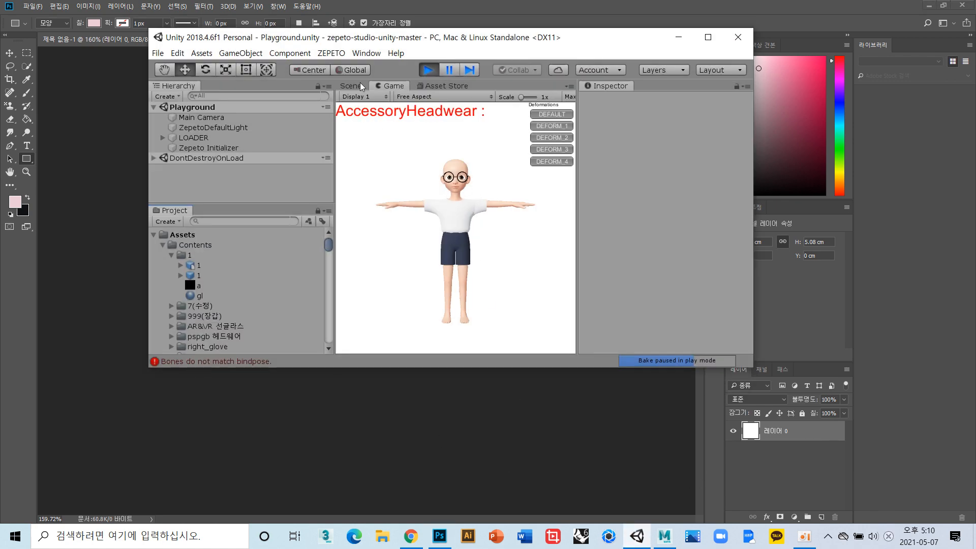
pyautogui.click(360, 88)
pyautogui.scroll(8, 438, 162)
pyautogui.moveTo(438, 210)
pyautogui.keyDown('alt'); pyautogui.mouseDown()
pyautogui.moveTo(443, 218)
pyautogui.moveTo(201, 214)
pyautogui.mouseUp(); pyautogui.keyUp('alt')
pyautogui.click(490, 229)
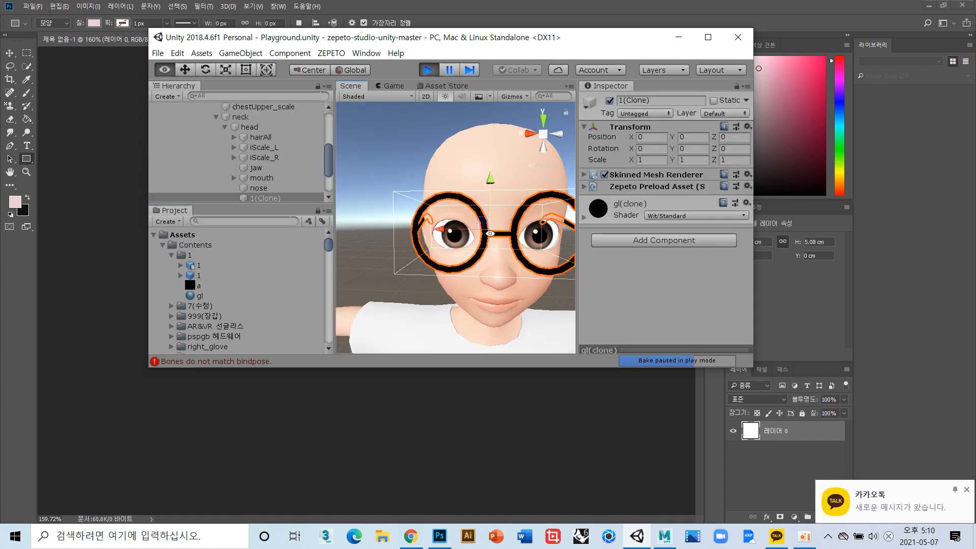
pyautogui.scroll(-6, 490, 229)
pyautogui.moveTo(490, 231); pyautogui.dragTo(467, 227, button='middle')
pyautogui.keyDown('alt'); pyautogui.moveTo(467, 229); pyautogui.dragTo(696, 234); pyautogui.keyUp('alt')
pyautogui.click(531, 226)
pyautogui.scroll(8, 530, 226)
pyautogui.scroll(-6, 447, 224)
pyautogui.click(467, 225)
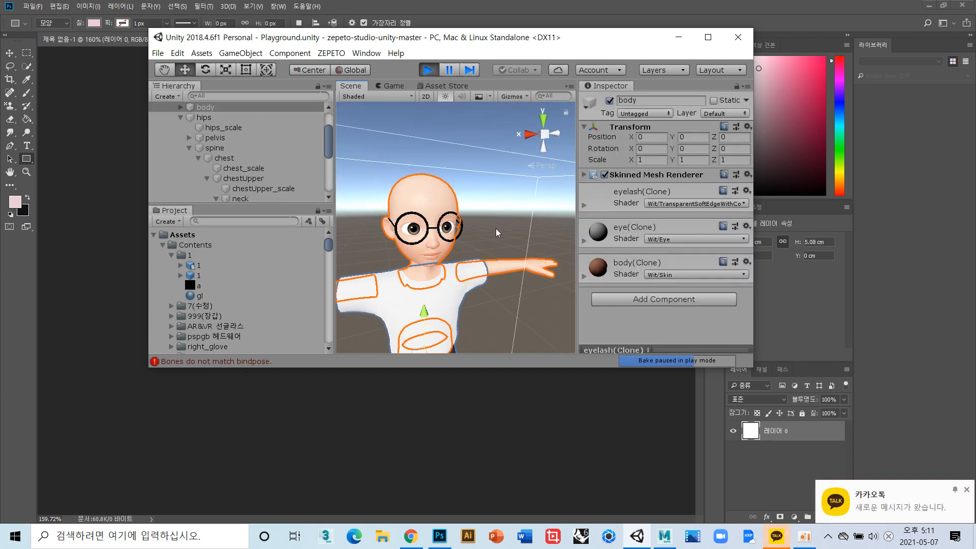
pyautogui.keyDown('alt'); pyautogui.moveTo(496, 228); pyautogui.dragTo(492, 230); pyautogui.keyUp('alt')
# Export the glasses prefab 1 in the Contents/1 folder as a .zepeto file
pyautogui.rightClick(197, 273)
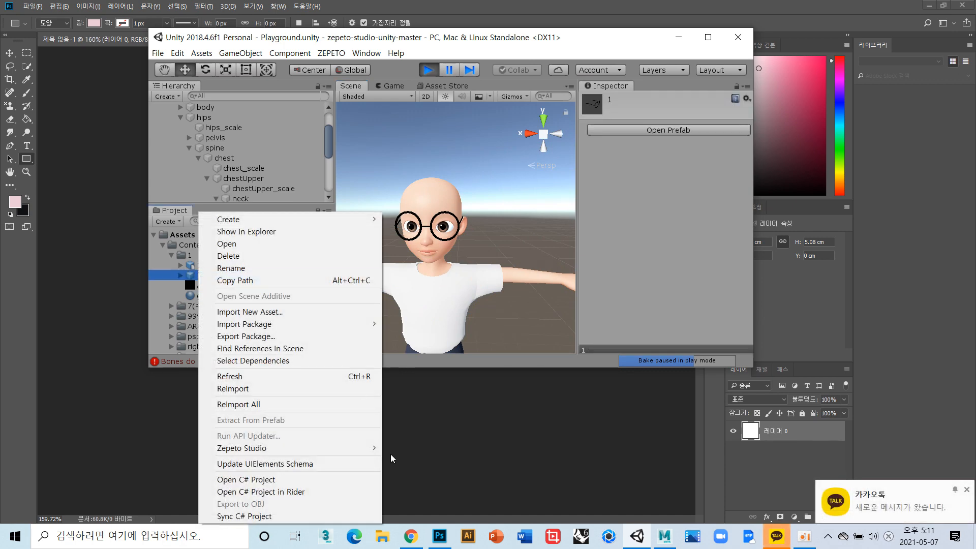
pyautogui.moveTo(333, 446)
pyautogui.click(397, 448)
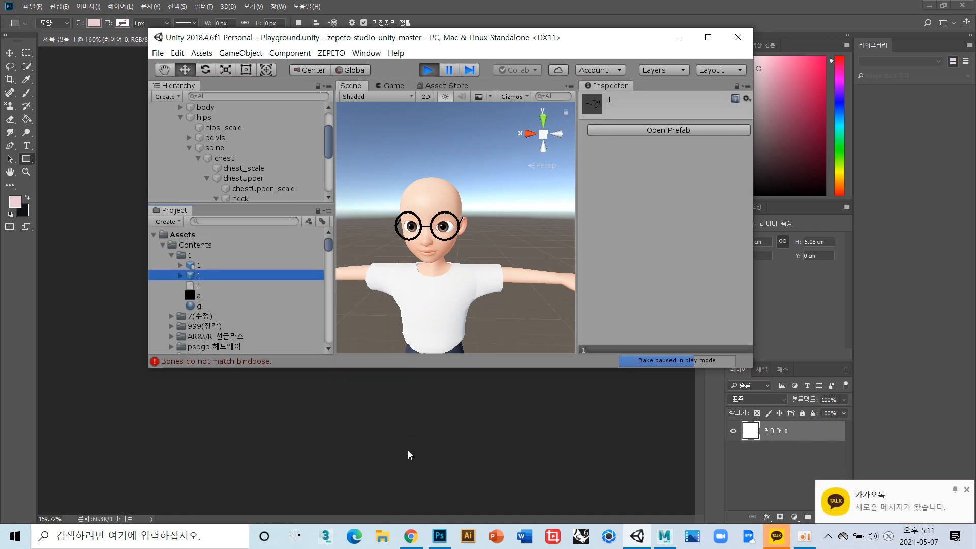
# Switch to ZEPETO Studio in Chrome, start a new headwear (헤드웨어) item and upload the exported .zepeto file
pyautogui.click(410, 536)
pyautogui.scroll(6, 105, 157)
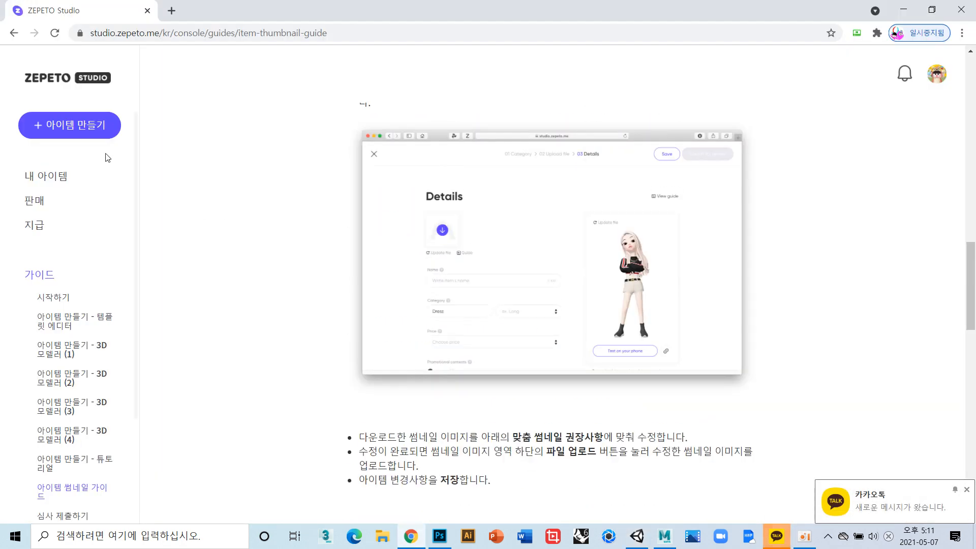
pyautogui.click(88, 135)
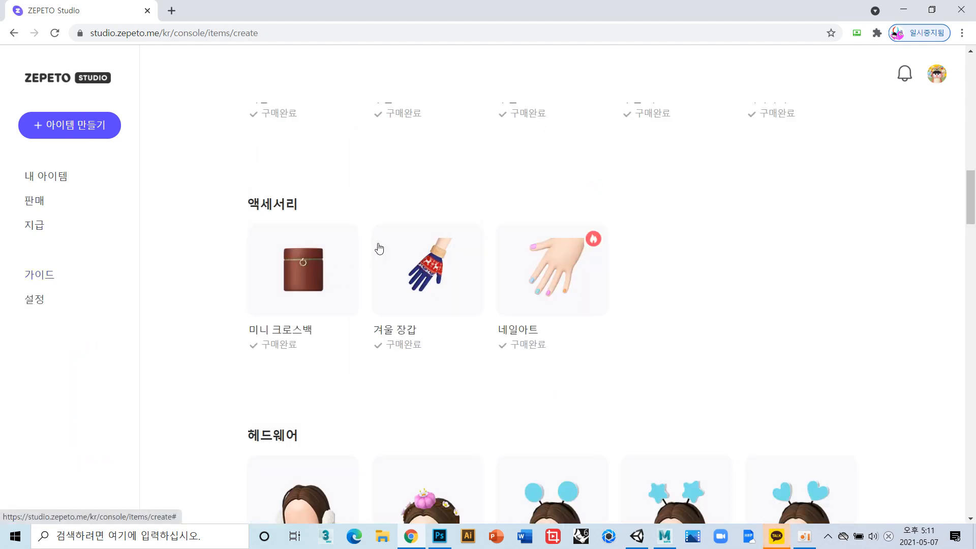
pyautogui.click(374, 260)
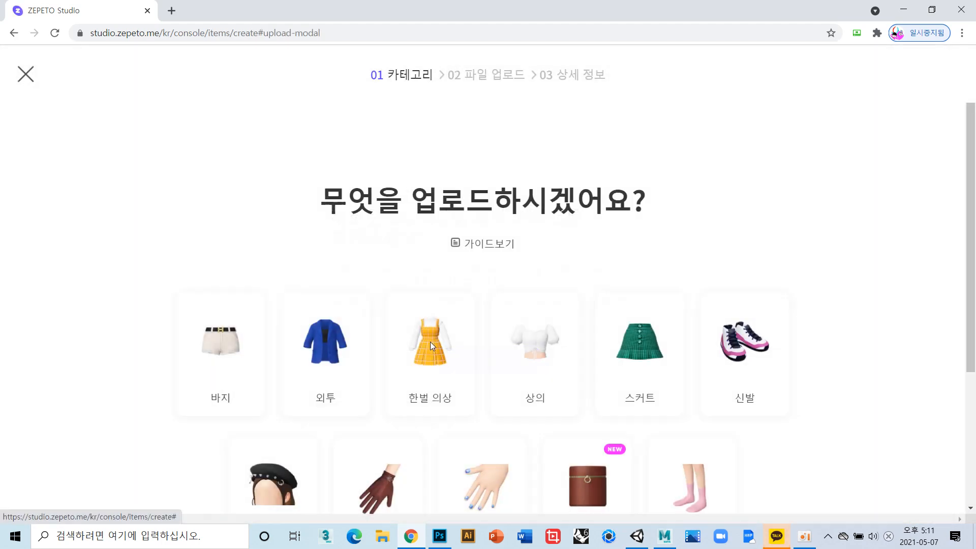
pyautogui.click(390, 379)
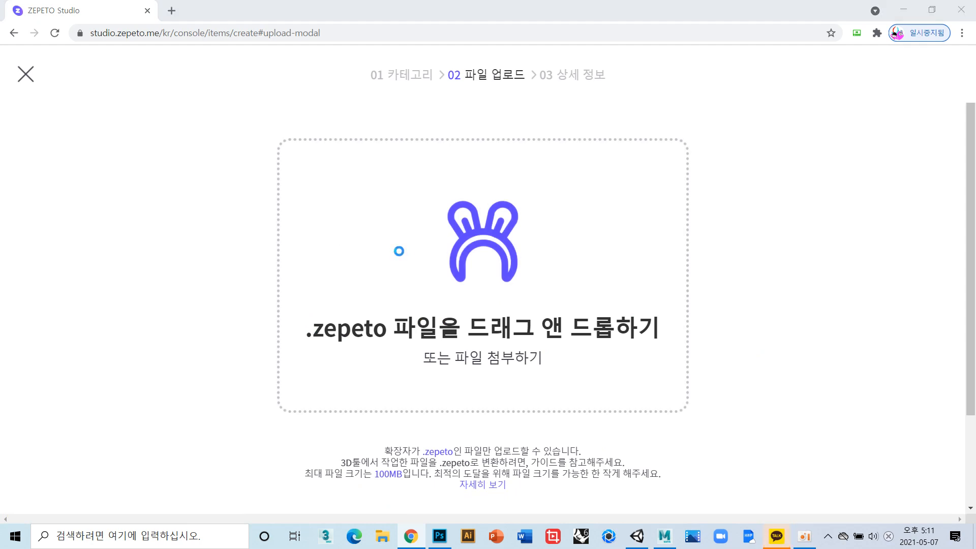
pyautogui.doubleClick(214, 148)
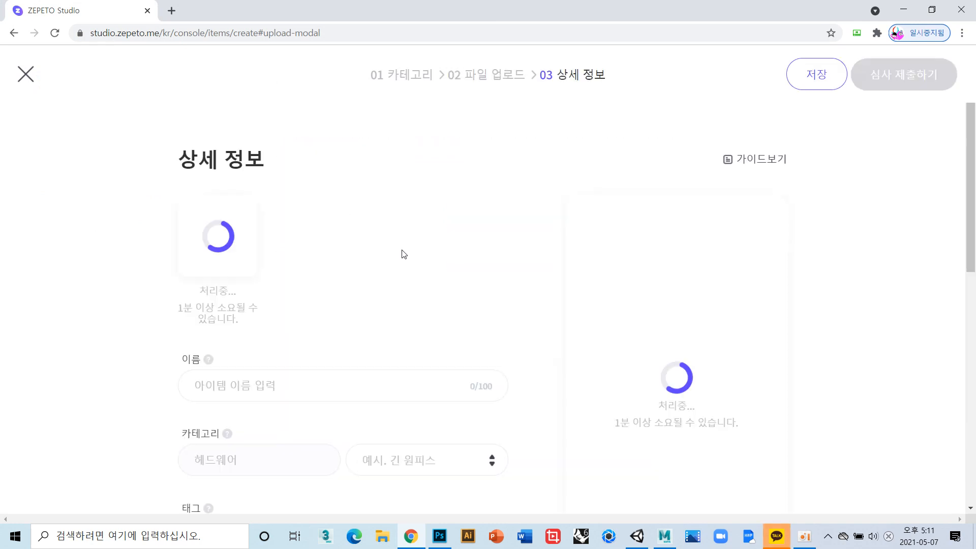
# Name the item "동글이 안경 black"
pyautogui.click(299, 383)
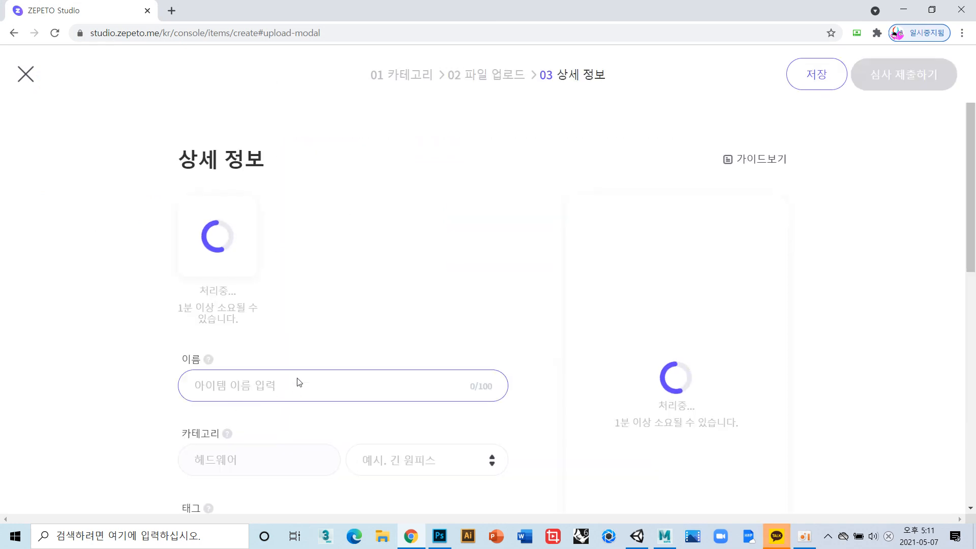
pyautogui.click(300, 384)
pyautogui.write('ehd')
pyautogui.press('BackSpace')
pyautogui.press('BackSpace')
pyautogui.press('BackSpace')
pyautogui.press('Hangul')
pyautogui.write('동글이 ')
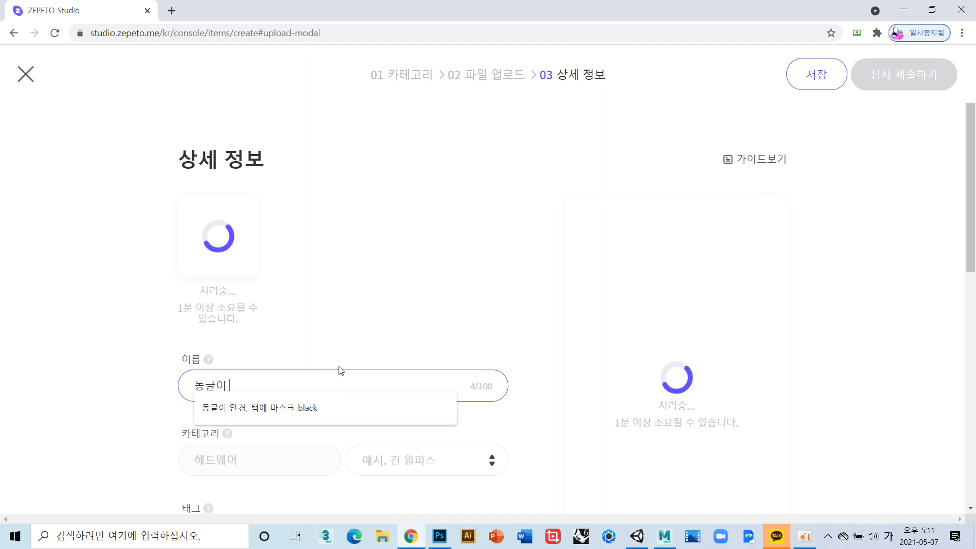
pyautogui.write('안경ㅁㄴㅇ')
pyautogui.press('BackSpace')
pyautogui.press('BackSpace')
pyautogui.press('BackSpace')
pyautogui.press('Hangul')
pyautogui.write('blakc')
pyautogui.press('BackSpace')
pyautogui.press('BackSpace')
pyautogui.write('ck')
pyautogui.click(360, 302)
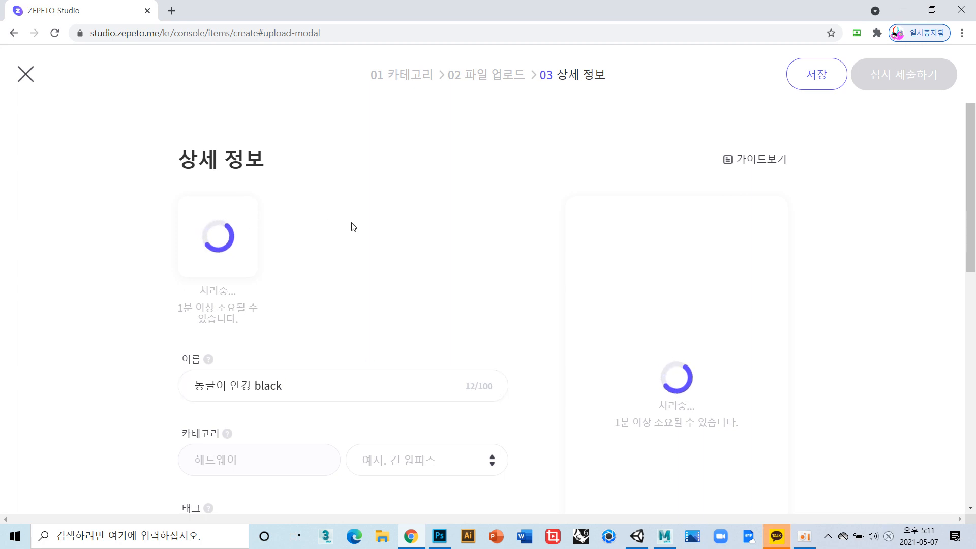
# Set the headwear item's subcategory to 액세서리 and save the item details
pyautogui.scroll(-6, 425, 266)
pyautogui.click(456, 154)
pyautogui.scroll(3, 447, 264)
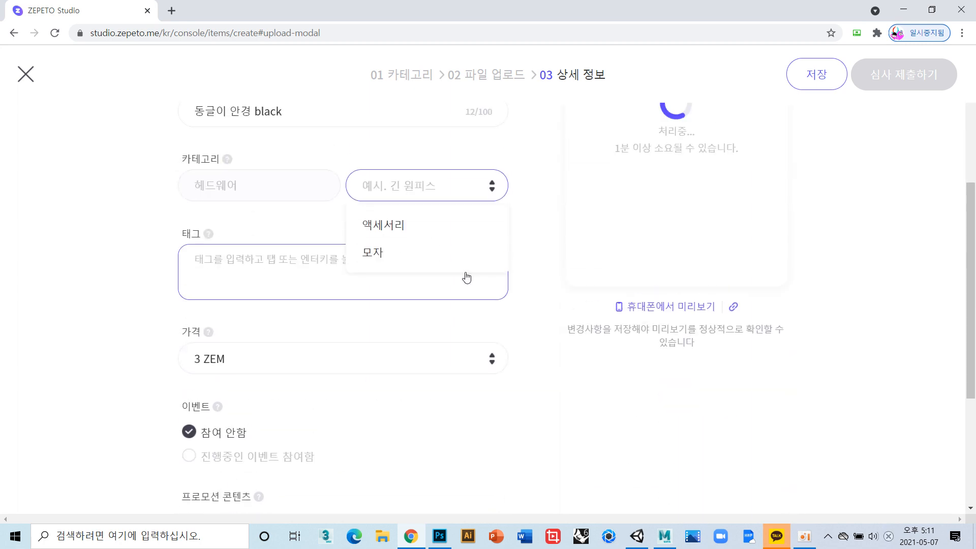
pyautogui.click(442, 312)
pyautogui.click(333, 360)
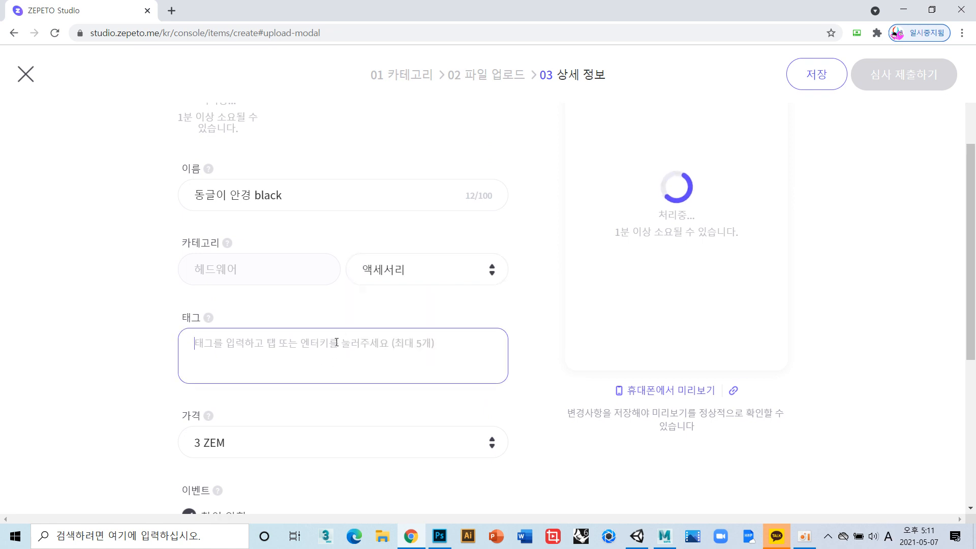
pyautogui.scroll(4, 552, 298)
pyautogui.scroll(-8, 552, 297)
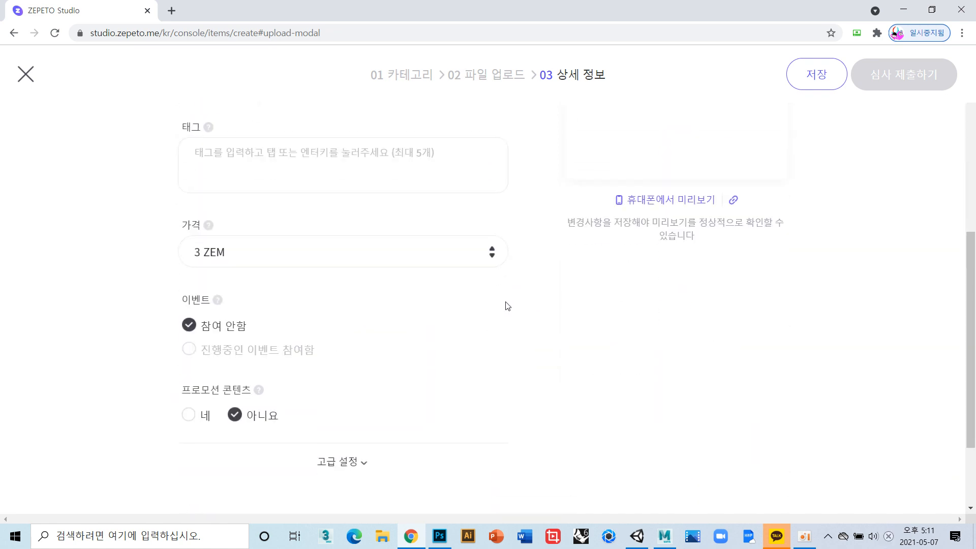
pyautogui.scroll(8, 498, 306)
pyautogui.click(833, 75)
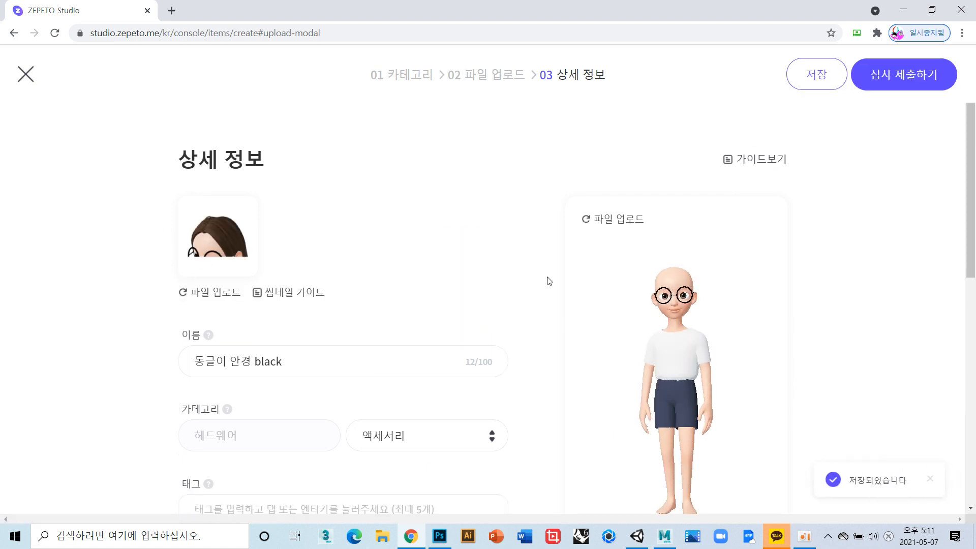
# Check the item's automatic thumbnail, and capture the screen with the glasses-wearing avatar shown in Unity's Game view
pyautogui.moveTo(206, 218)
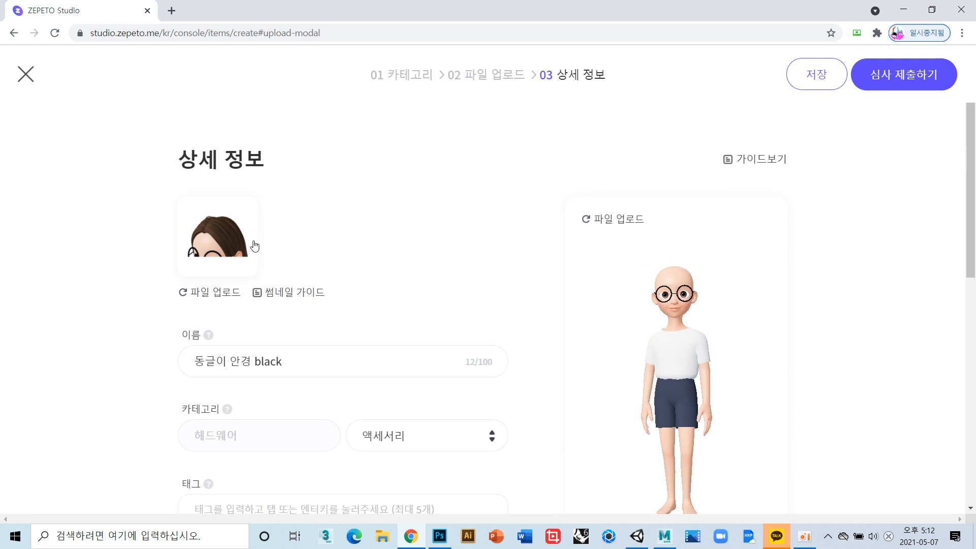
pyautogui.moveTo(246, 273)
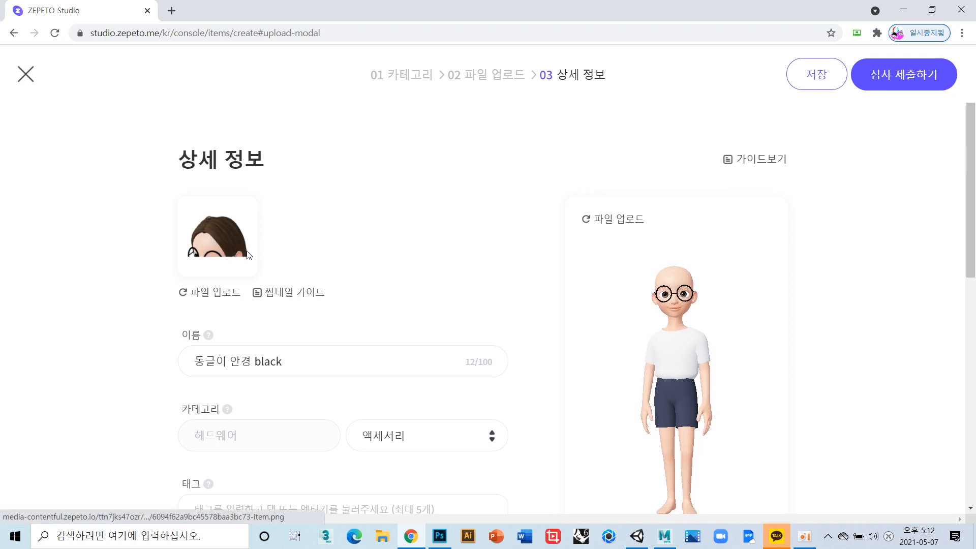
pyautogui.click(437, 538)
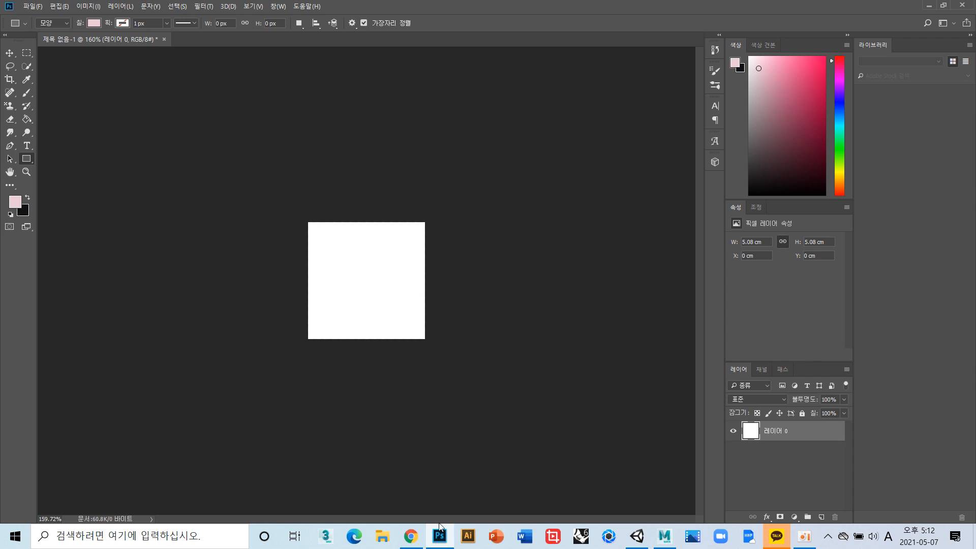
pyautogui.click(637, 536)
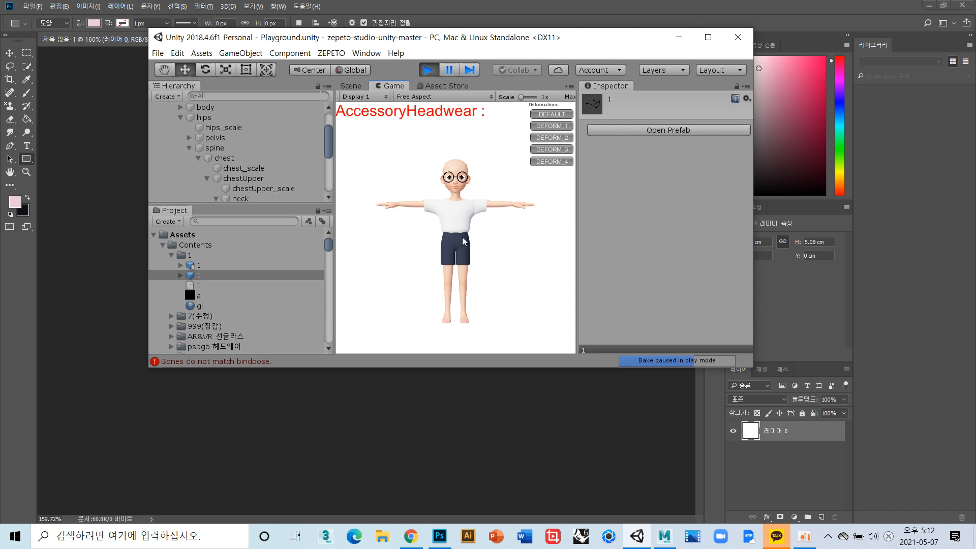
pyautogui.click(430, 392)
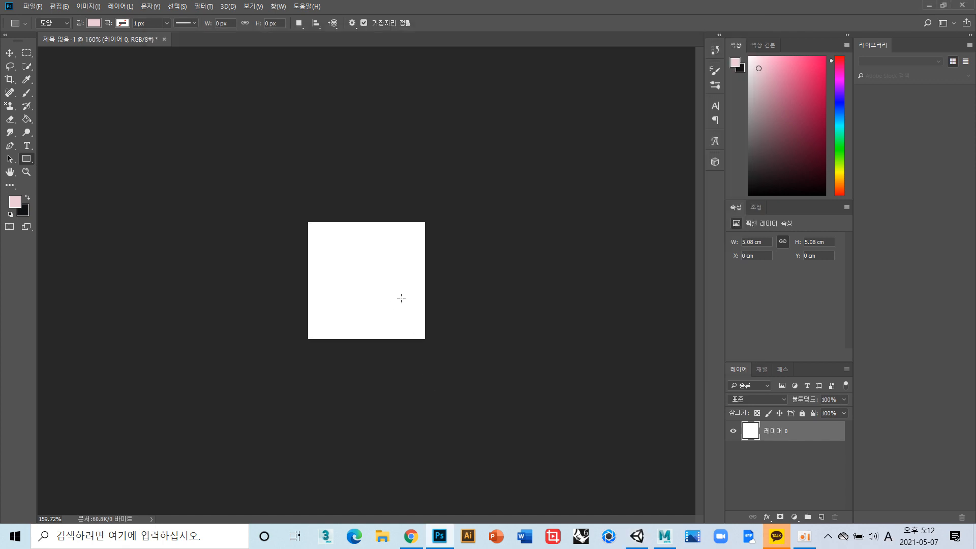
# Open Paint (그림판) and paste the captured screenshot into it
pyautogui.press('super')
pyautogui.press('super')
pyautogui.press('super')
pyautogui.write('그')
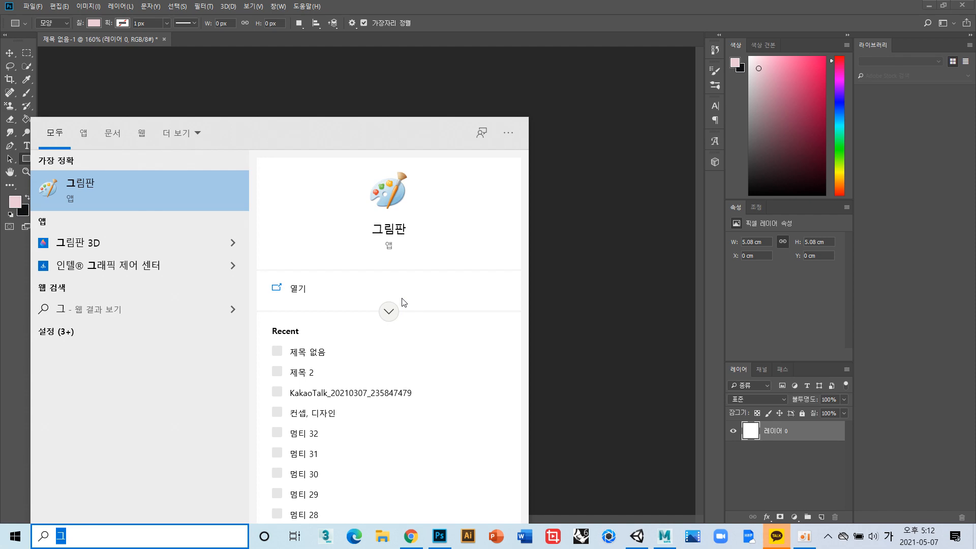
pyautogui.press('Return')
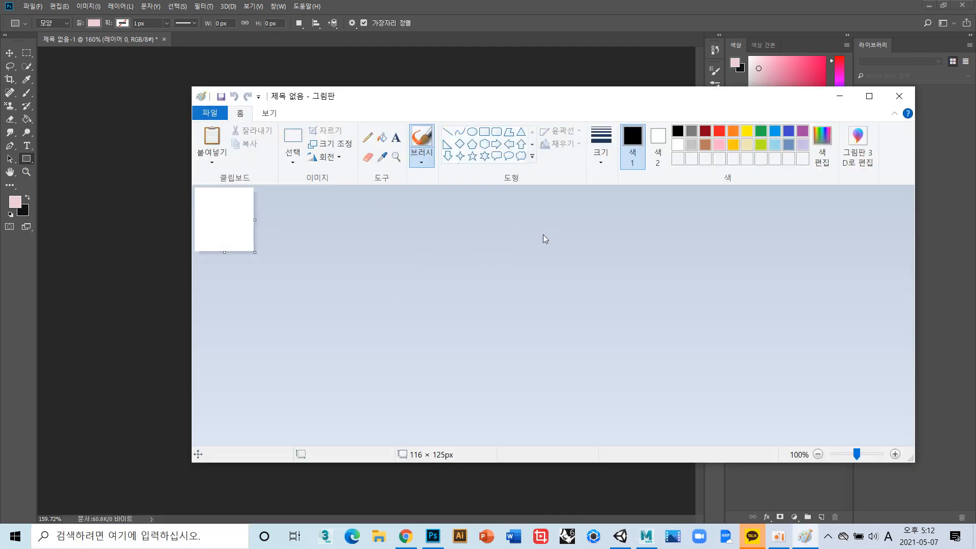
pyautogui.hotkey('ctrl', 'v')
pyautogui.scroll(-3, 611, 259)
pyautogui.scroll(3, 611, 259)
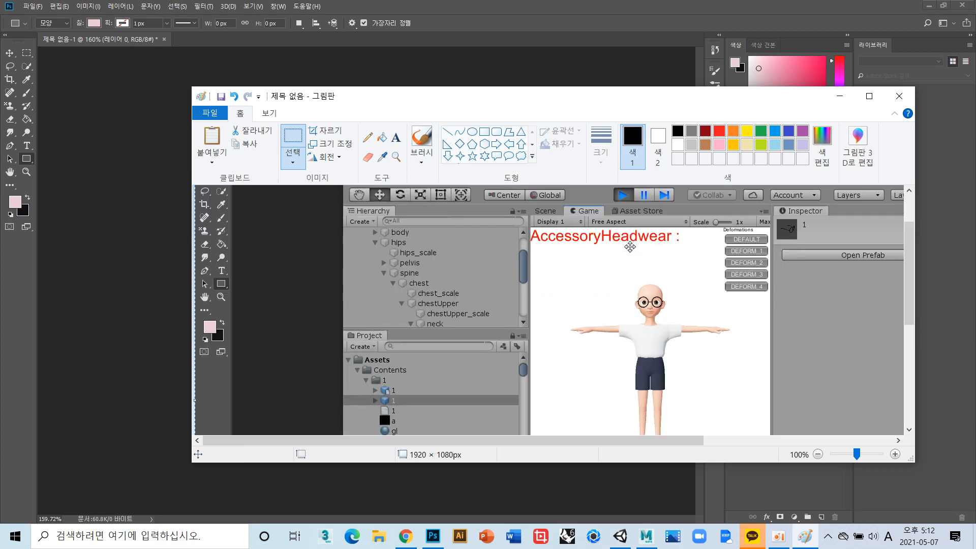
# Copy a rectangular area of about 96 × 84 px around the avatar's head and close Paint without saving
pyautogui.click(293, 162)
pyautogui.click(327, 191)
pyautogui.scroll(2, 722, 313)
pyautogui.scroll(-2, 681, 305)
pyautogui.moveTo(627, 279); pyautogui.dragTo(676, 321)
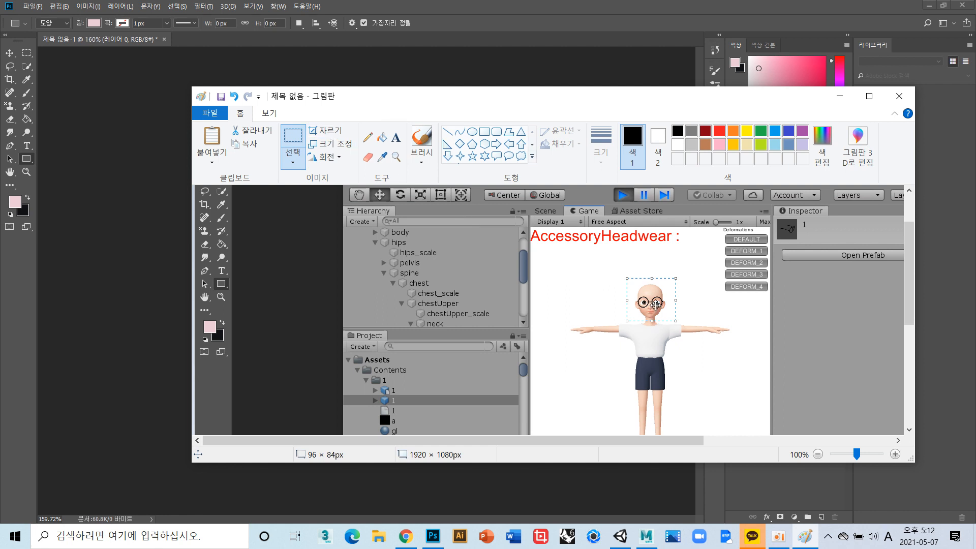
pyautogui.click(899, 96)
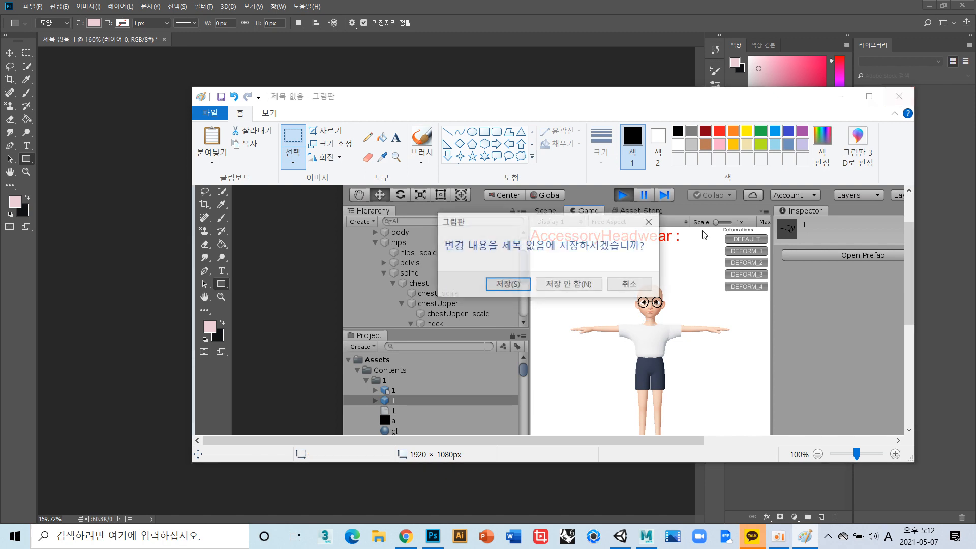
pyautogui.click(568, 283)
# Paste the copied avatar head onto its own layer in the Photoshop thumbnail document
pyautogui.click(367, 285)
pyautogui.click(516, 208)
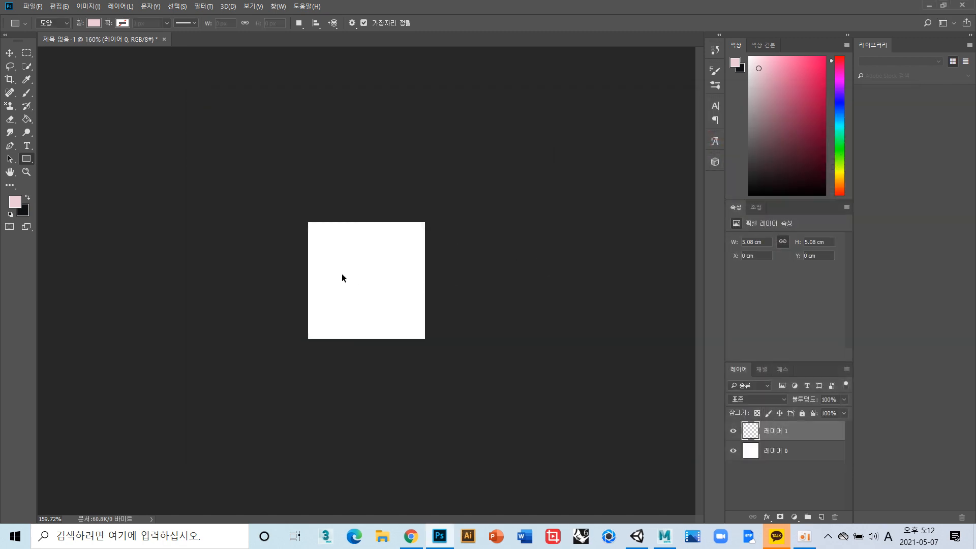
pyautogui.hotkey('ctrl', 'v')
pyautogui.keyDown('alt'); pyautogui.scroll(1, 376, 270); pyautogui.keyUp('alt')
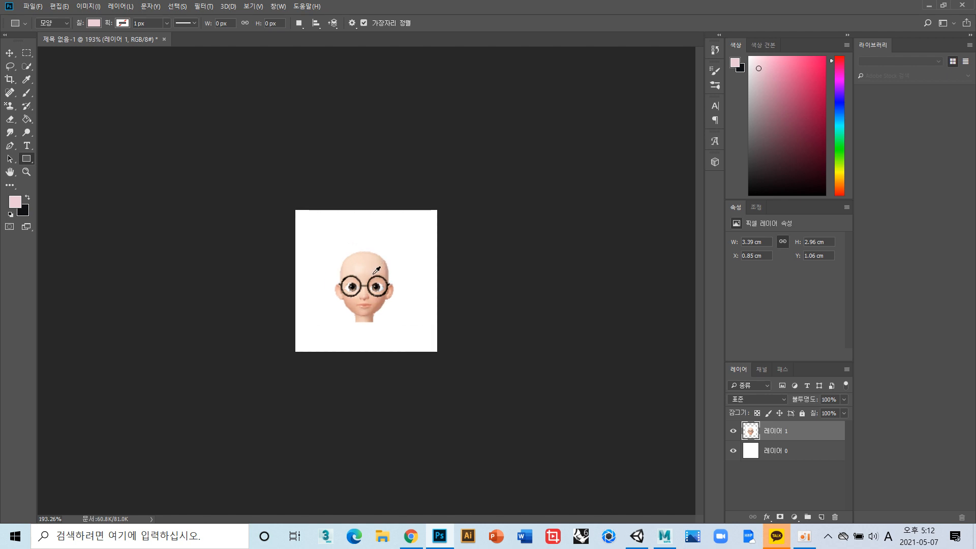
# Delete the white background layer 레이어 0 so only the pasted avatar head layer remains
pyautogui.click(796, 454)
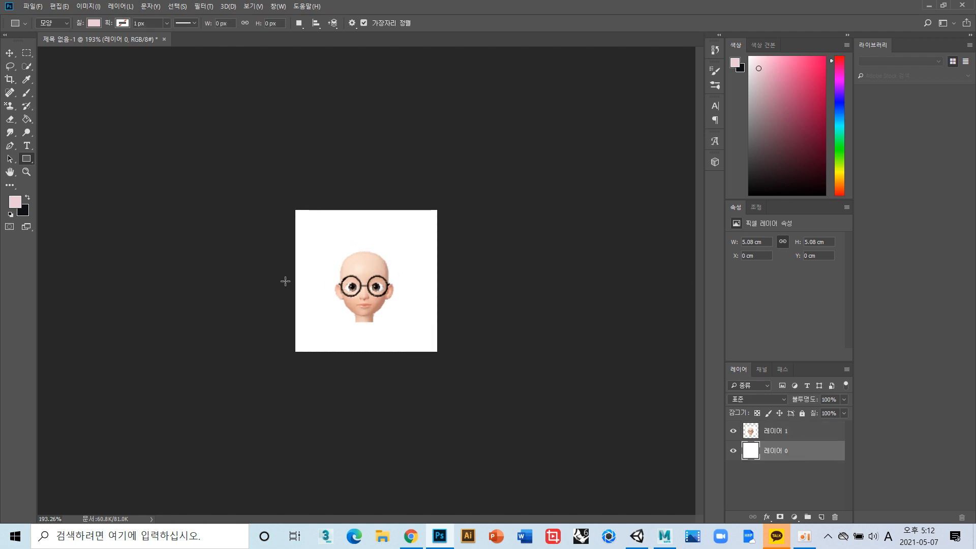
pyautogui.press('Delete')
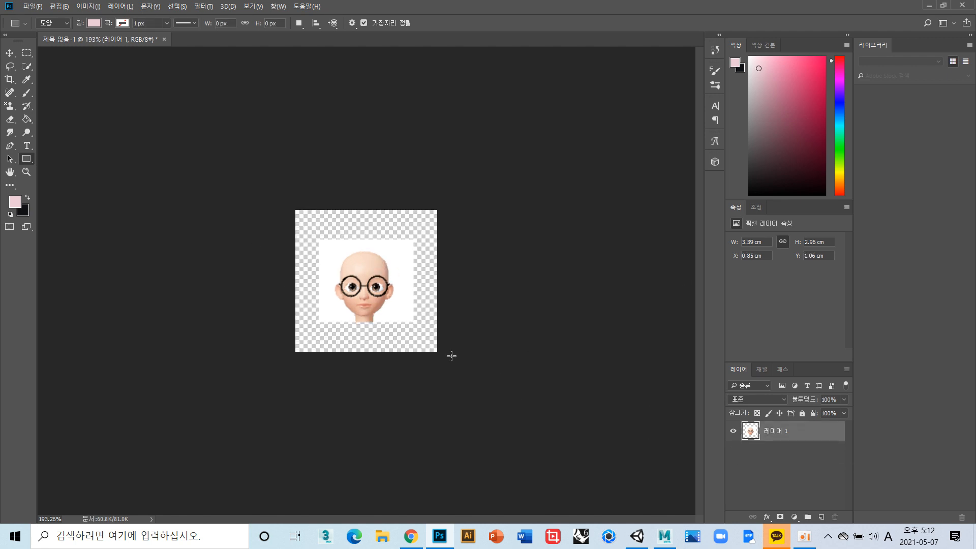
# Try to trace a freehand Lasso selection around the avatar's head and copy it to a new layer
pyautogui.keyDown('alt'); pyautogui.scroll(3, 409, 261); pyautogui.keyUp('alt')
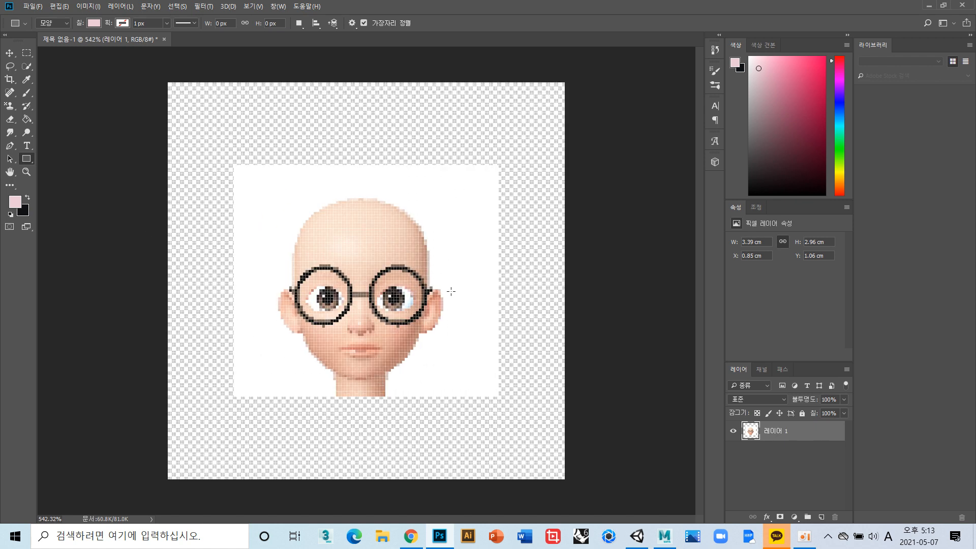
pyautogui.click(10, 66)
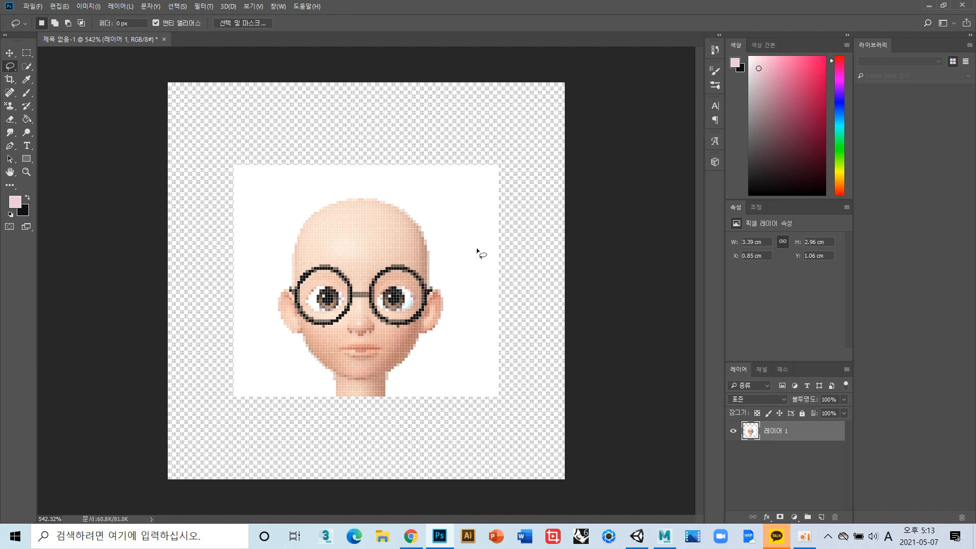
pyautogui.moveTo(335, 203); pyautogui.dragTo(389, 200)
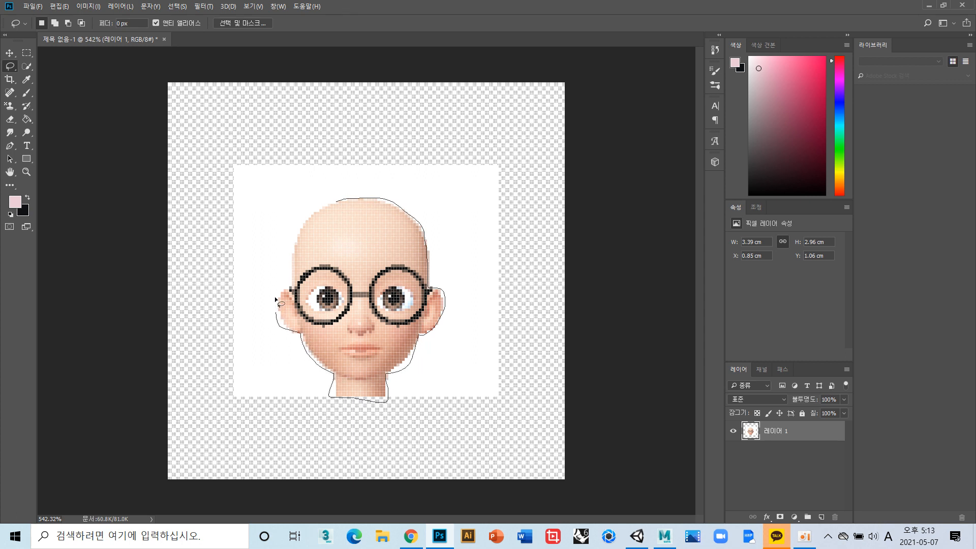
pyautogui.moveTo(334, 205); pyautogui.dragTo(337, 202)
pyautogui.hotkey('ctrl', 'j')
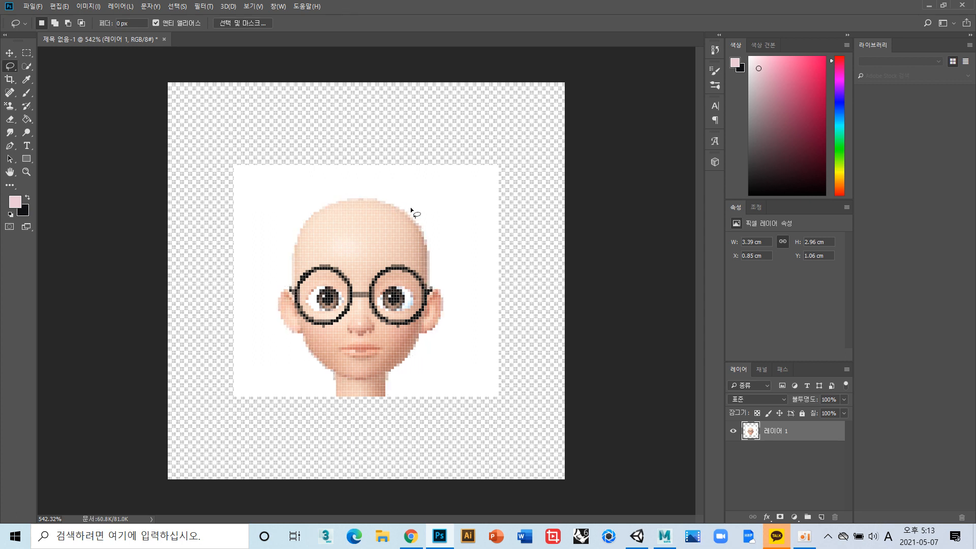
# Select the avatar's head and glasses in Select and Mask using a Quick Selection brush of size 22
pyautogui.click(182, 7)
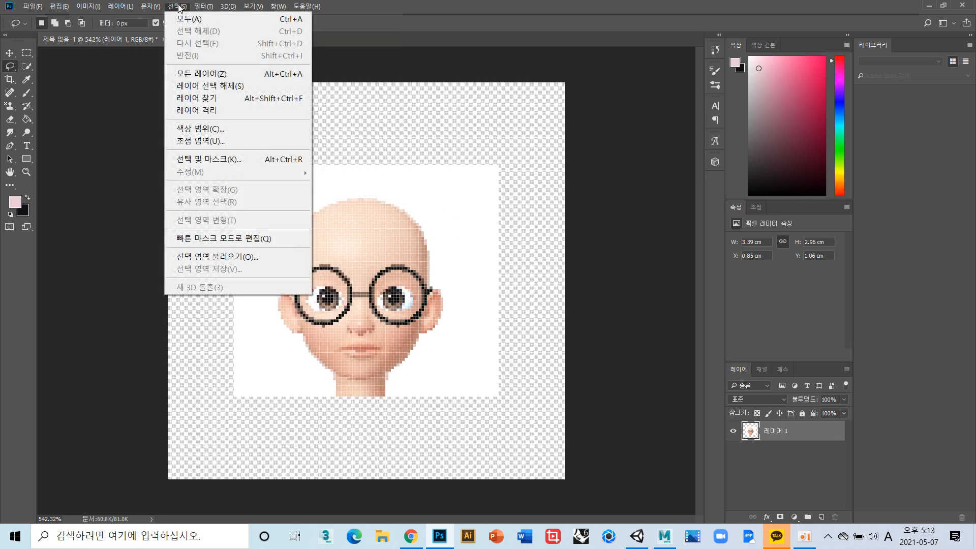
pyautogui.click(249, 161)
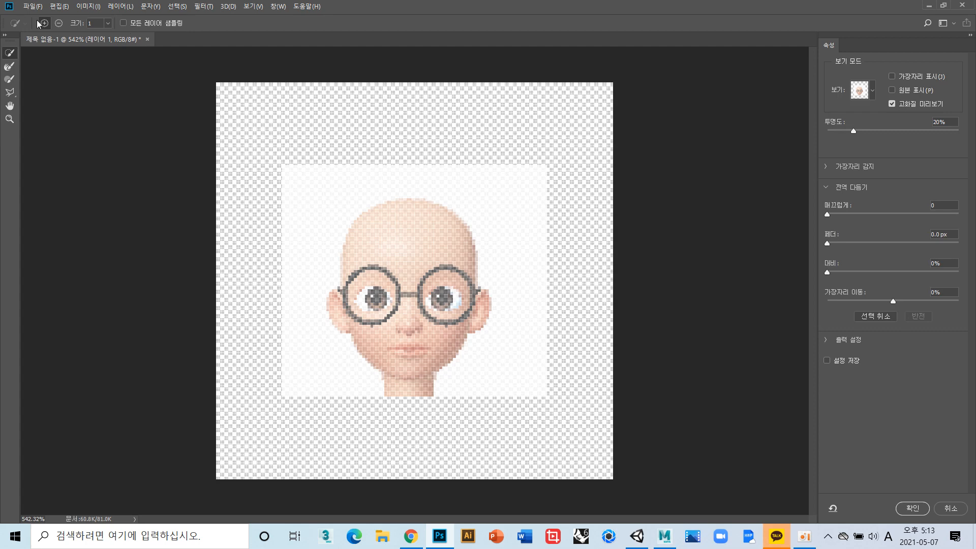
pyautogui.click(108, 23)
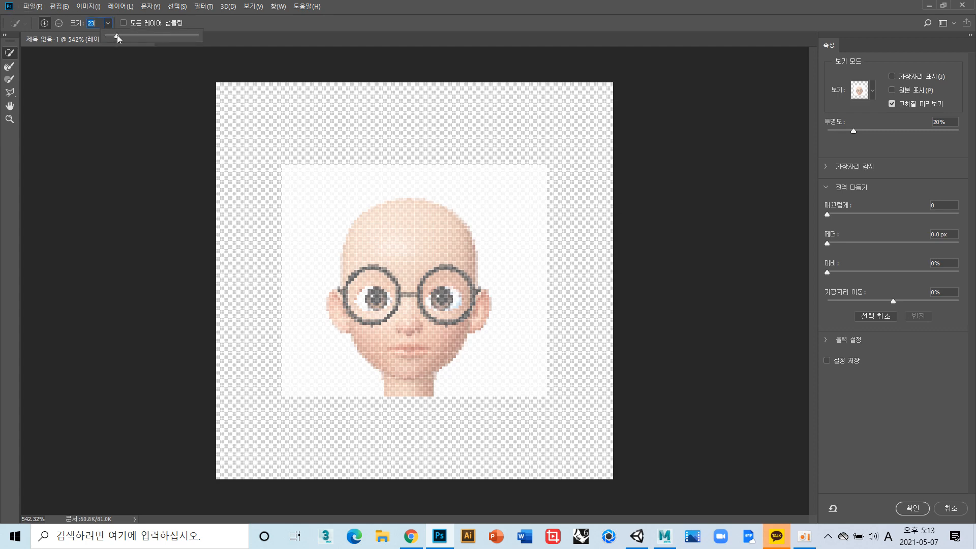
pyautogui.moveTo(116, 34); pyautogui.dragTo(117, 34)
pyautogui.click(108, 23)
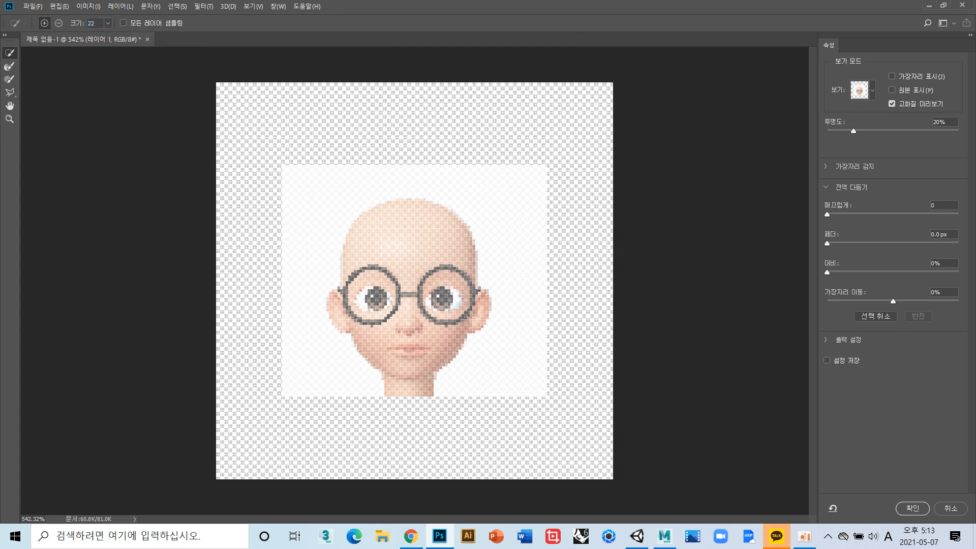
pyautogui.click(407, 279)
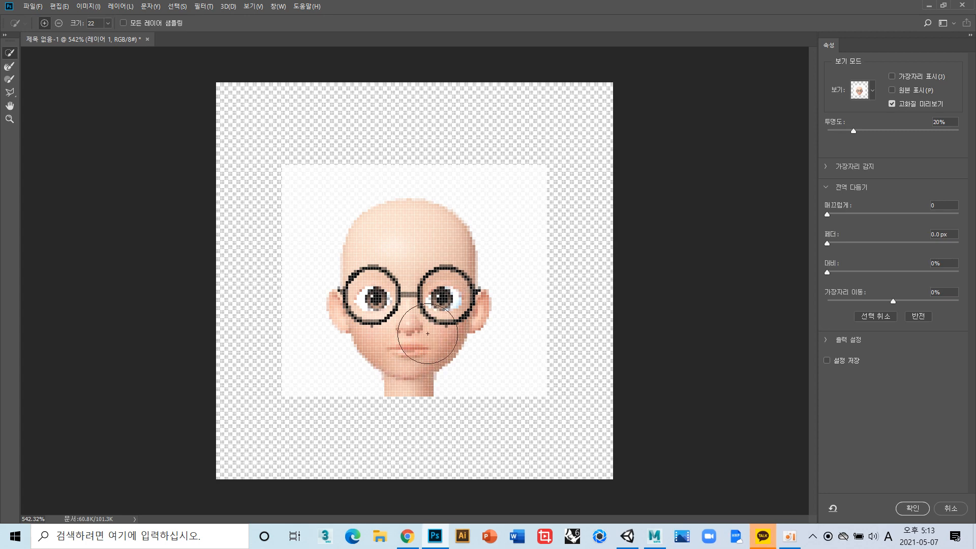
pyautogui.click(913, 509)
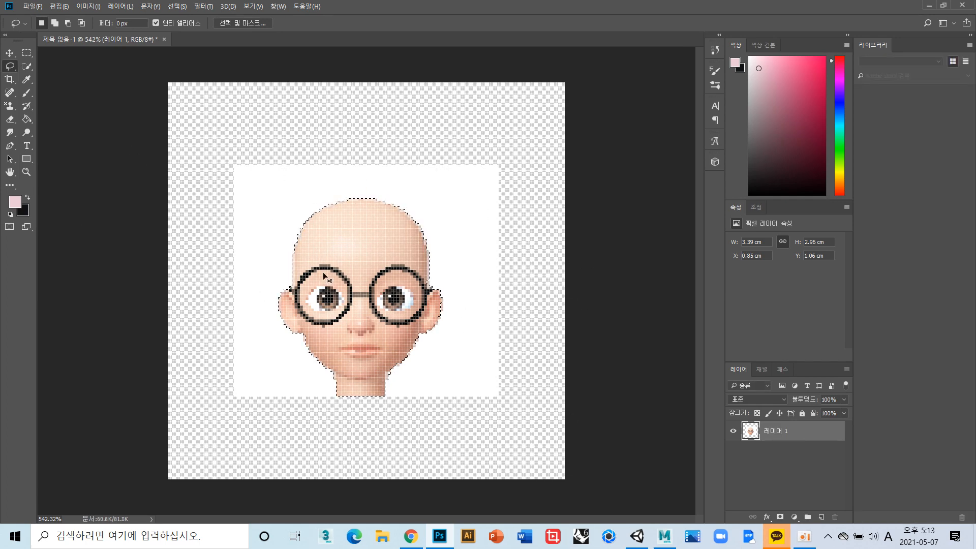
# Copy the selected head to a new layer and delete the original layer 레이어 1 with the white backdrop
pyautogui.hotkey('ctrl', 'j')
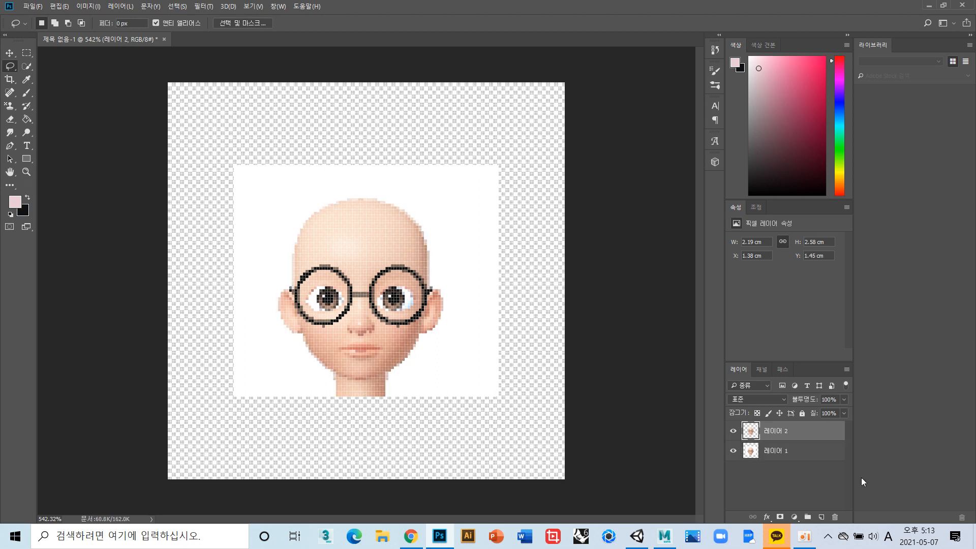
pyautogui.click(821, 455)
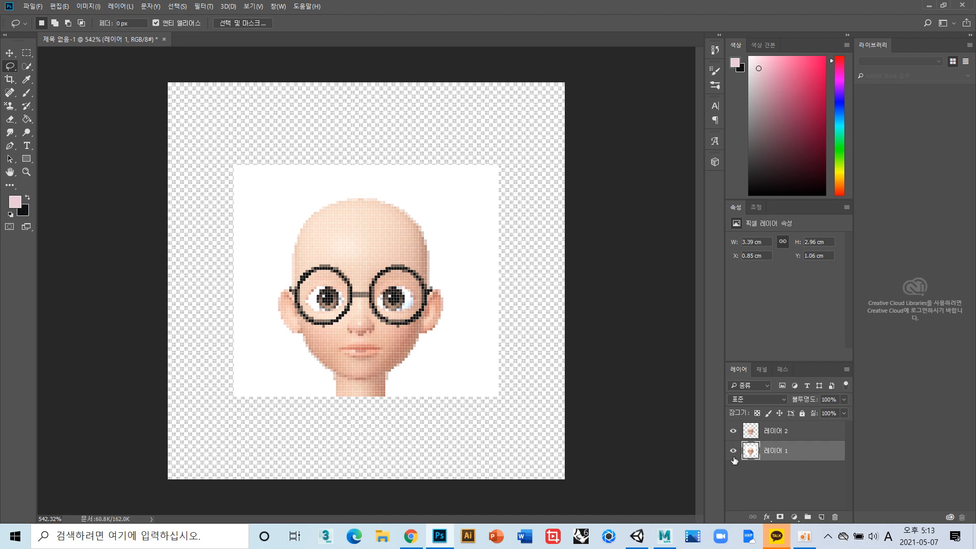
pyautogui.press('Delete')
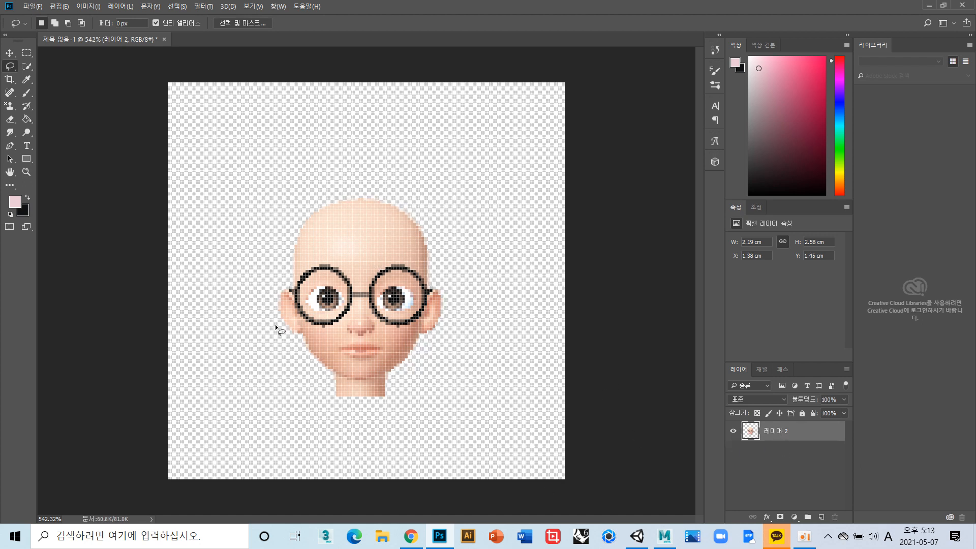
# Scale the cut-out head to about 176% and centre it on the canvas with Free Transform
pyautogui.click(9, 54)
pyautogui.keyDown('alt'); pyautogui.scroll(-2, 445, 252); pyautogui.keyUp('alt')
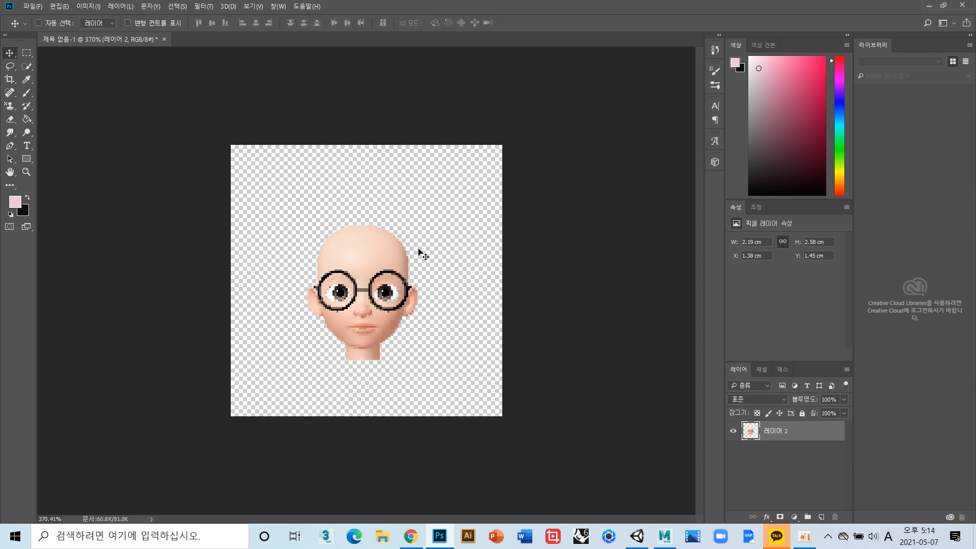
pyautogui.hotkey('ctrl', 't')
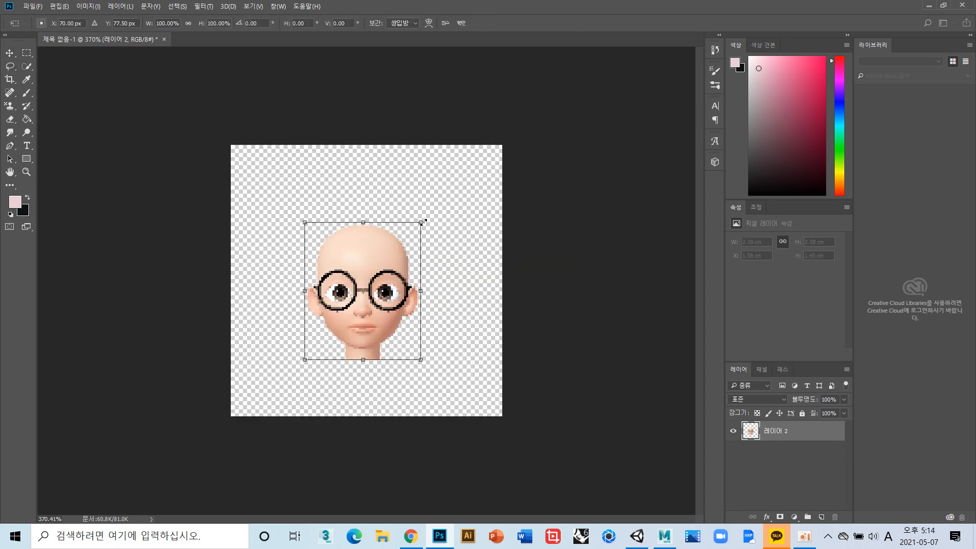
pyautogui.keyDown('alt'); pyautogui.moveTo(423, 221); pyautogui.dragTo(457, 181); pyautogui.keyUp('alt')
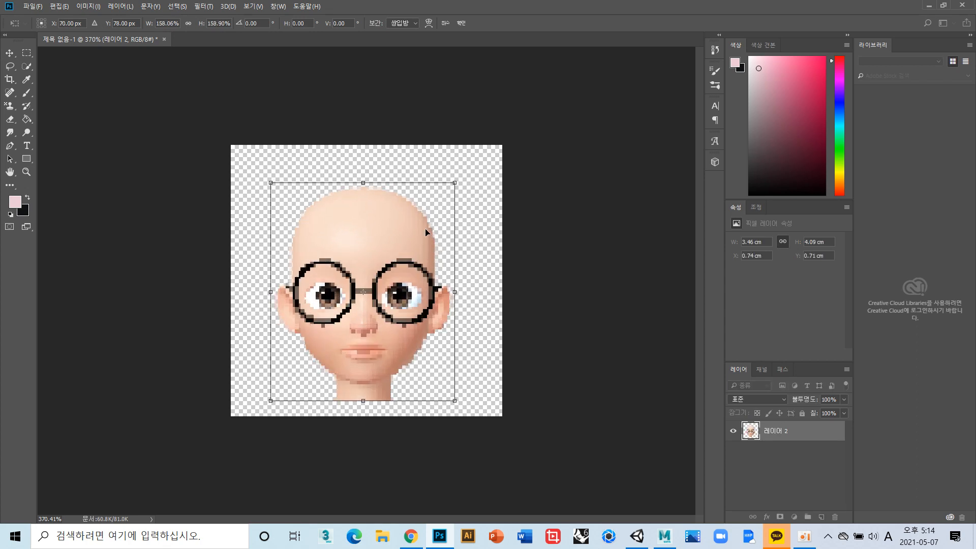
pyautogui.moveTo(426, 229); pyautogui.dragTo(407, 235)
pyautogui.keyDown('alt'); pyautogui.moveTo(459, 171); pyautogui.dragTo(469, 160); pyautogui.keyUp('alt')
pyautogui.moveTo(409, 225); pyautogui.dragTo(411, 224)
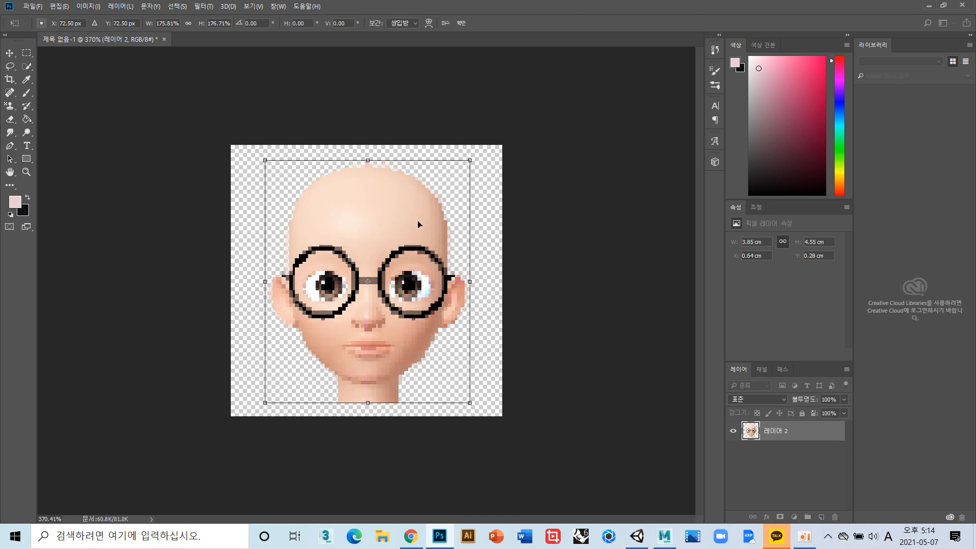
pyautogui.press('Return')
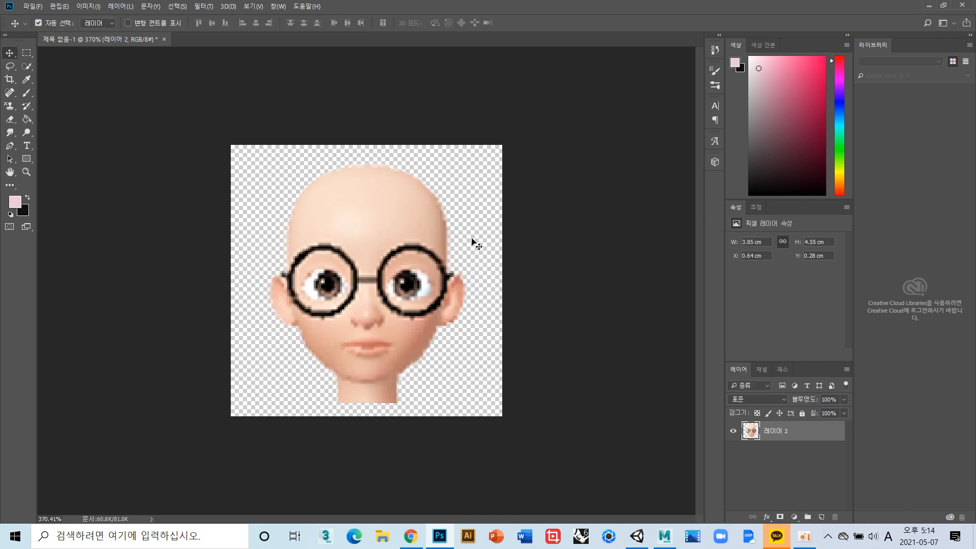
# Save a PNG copy of the thumbnail to the desktop (바탕 화면) under a new short name
pyautogui.press('ctrl')
pyautogui.hotkey('ctrl', 's')
pyautogui.click(209, 253)
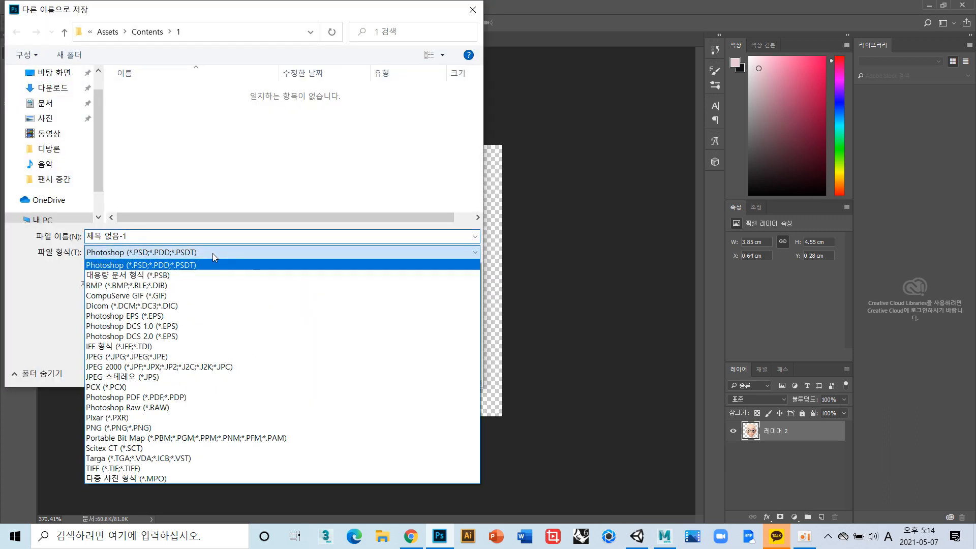
pyautogui.click(187, 427)
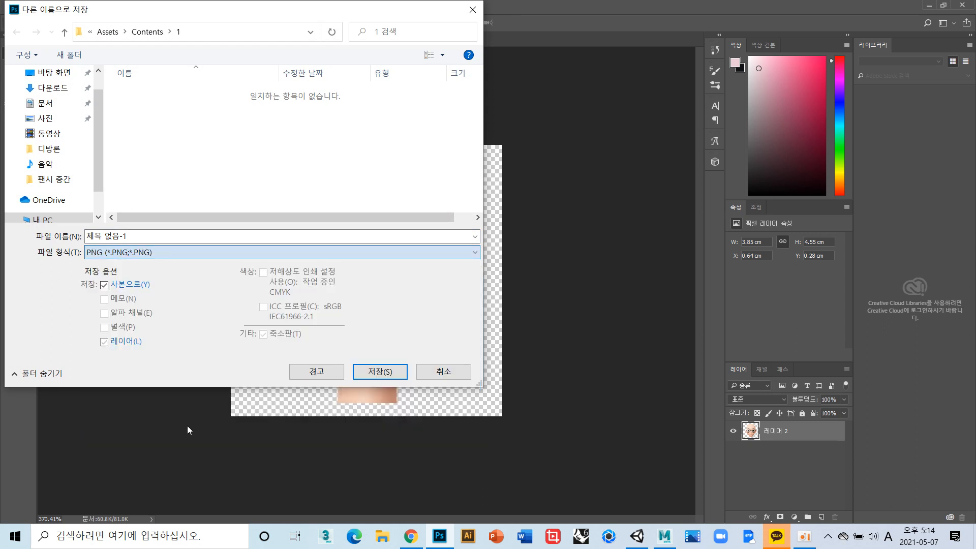
pyautogui.scroll(2, 51, 97)
pyautogui.click(54, 97)
pyautogui.doubleClick(154, 239)
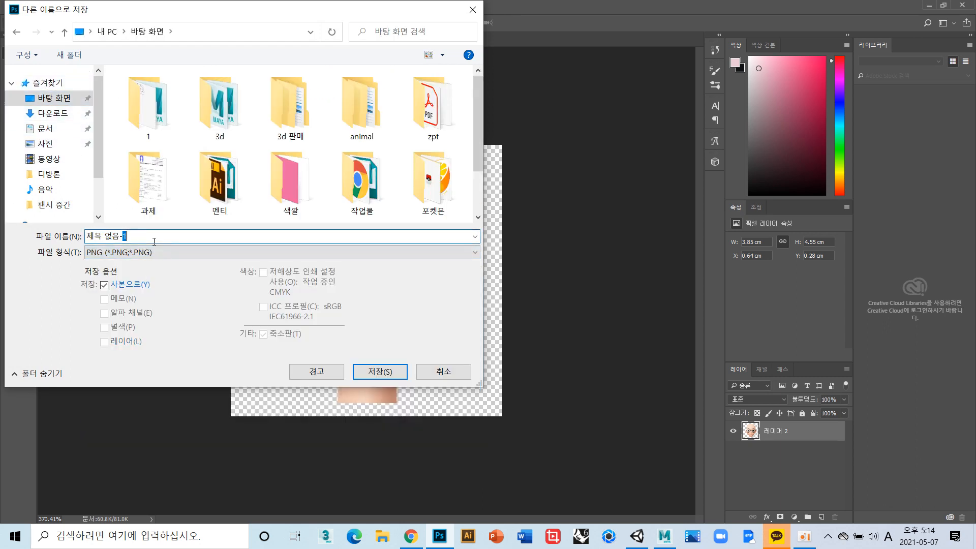
pyautogui.write('d')
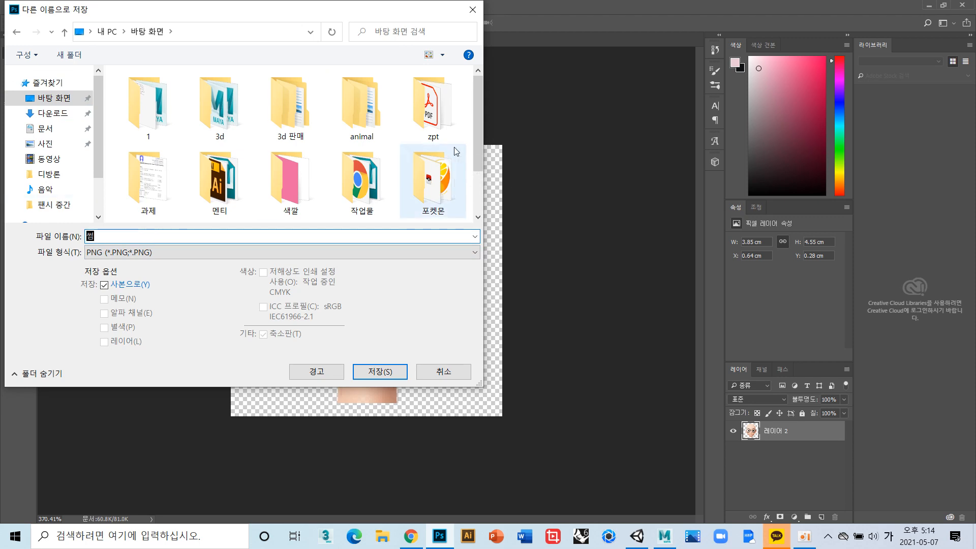
pyautogui.click(366, 371)
pyautogui.click(557, 176)
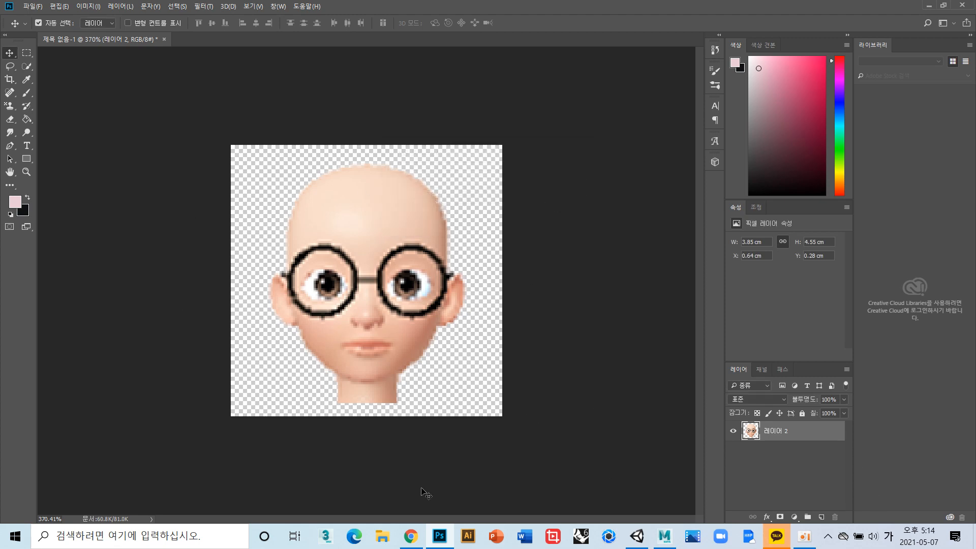
# Switch to ZEPETO Studio in Chrome and replace the item's thumbnail with the PNG saved on the desktop
pyautogui.click(410, 537)
pyautogui.click(449, 538)
pyautogui.click(410, 537)
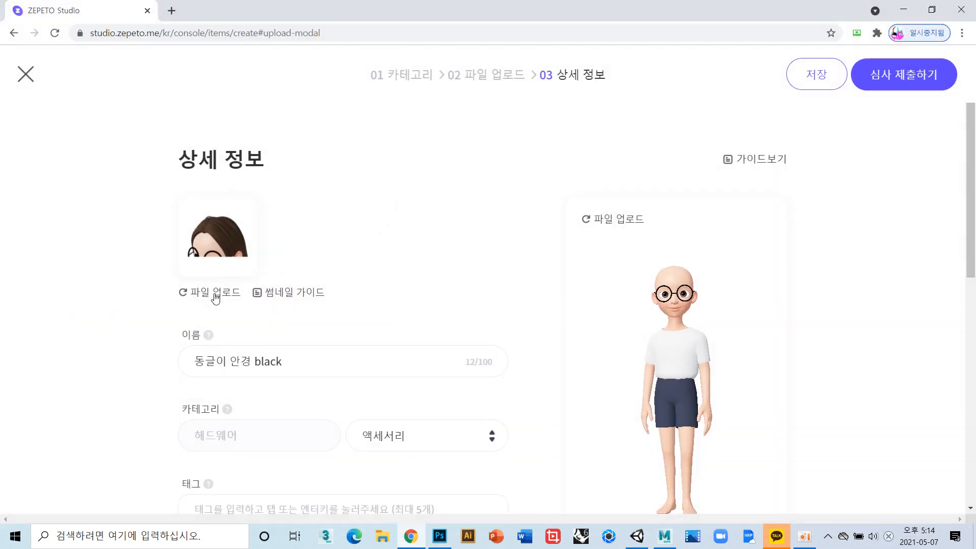
pyautogui.click(241, 261)
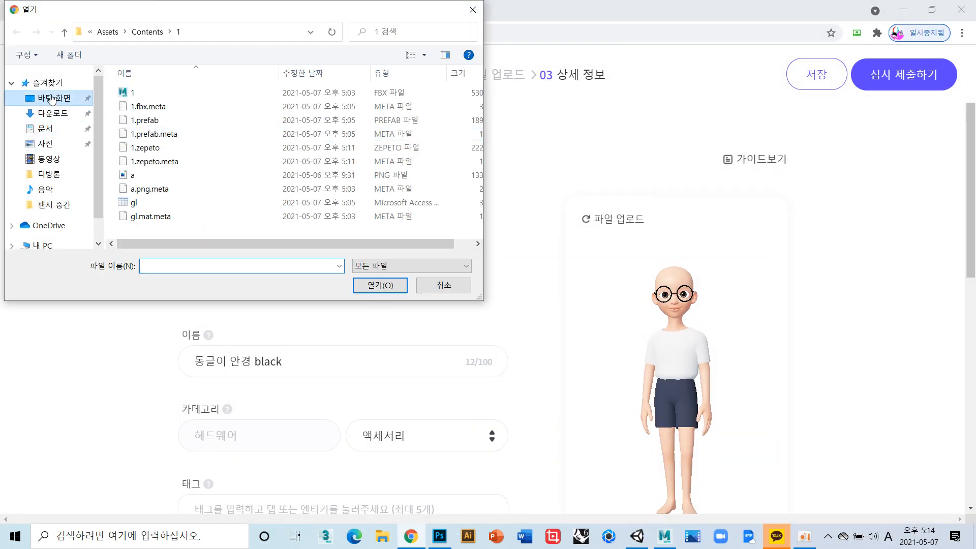
pyautogui.click(52, 98)
pyautogui.doubleClick(418, 191)
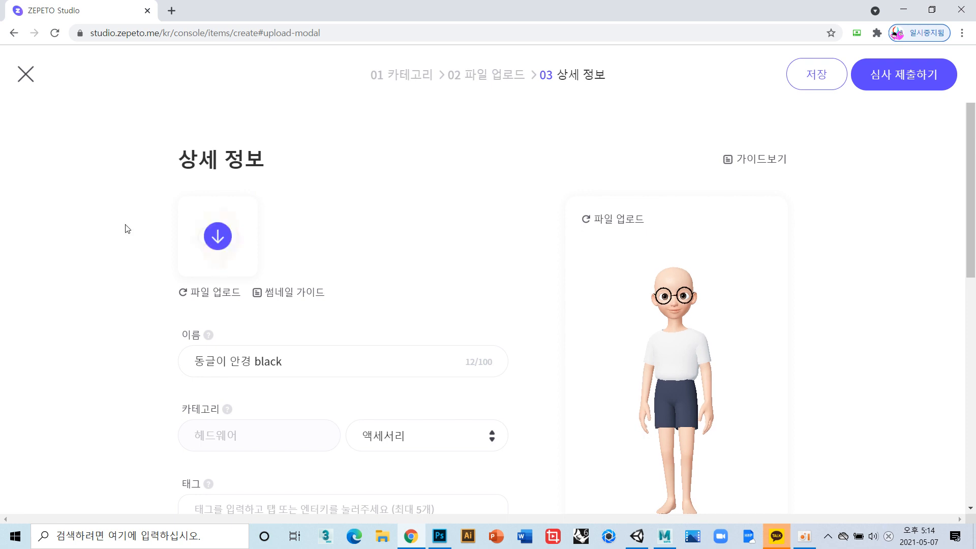
pyautogui.moveTo(256, 262)
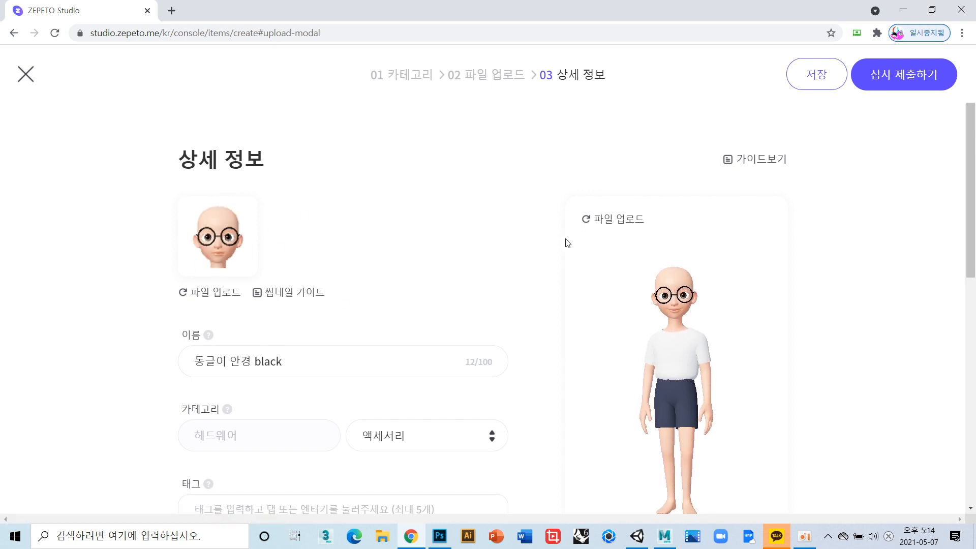
# Capture the screen showing the item's detail page, open Paint (그림판) and paste the screenshot into it
pyautogui.scroll(-1, 502, 259)
pyautogui.scroll(1, 502, 261)
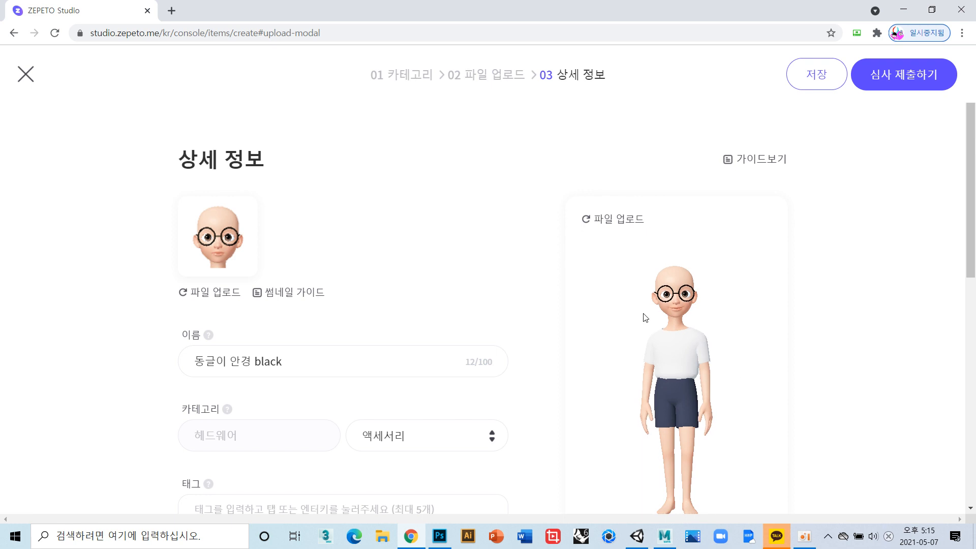
pyautogui.press('super+s')
pyautogui.write('ㄱ림판')
pyautogui.press('Return')
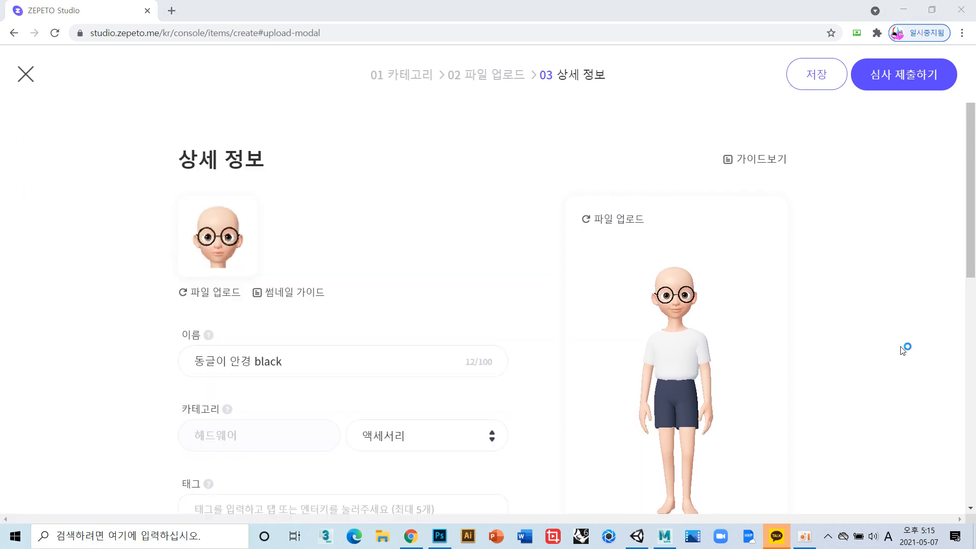
pyautogui.hotkey('ctrl', 'v')
# Select and copy a region of about 131 × 134 px around the full-body avatar's head in the pasted screenshot
pyautogui.scroll(-3, 646, 290)
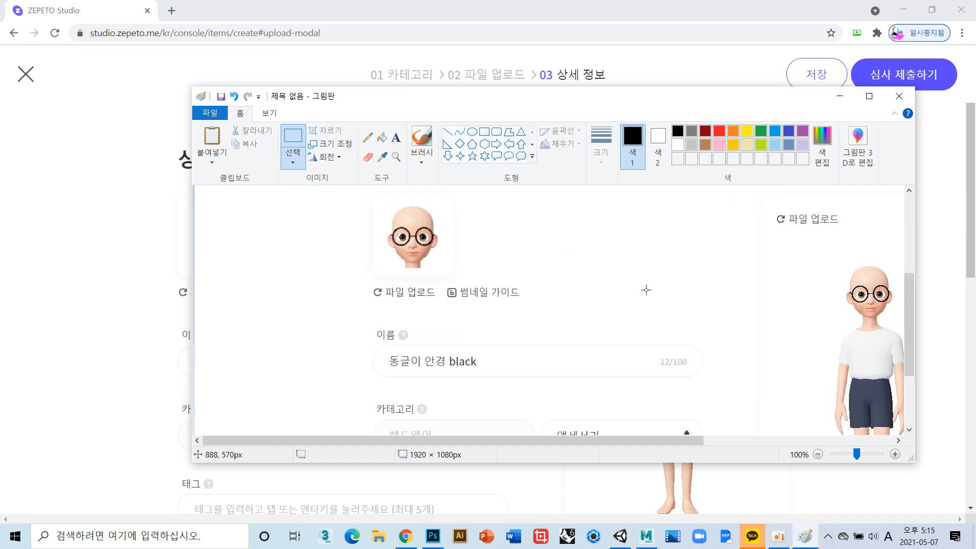
pyautogui.keyDown('ctrl'); pyautogui.scroll(-1, 723, 280); pyautogui.keyUp('ctrl')
pyautogui.keyDown('ctrl'); pyautogui.scroll(3, 636, 329); pyautogui.keyUp('ctrl')
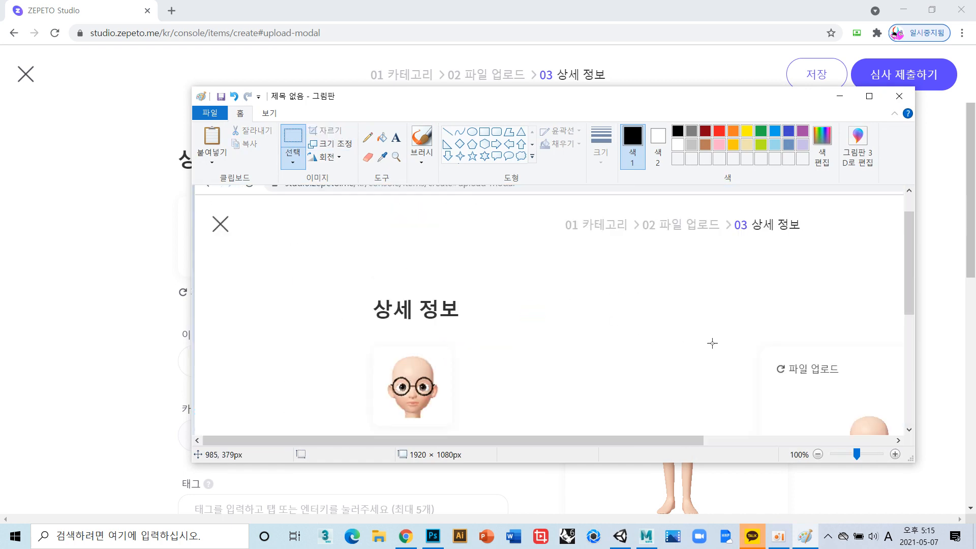
pyautogui.moveTo(639, 441); pyautogui.dragTo(785, 441)
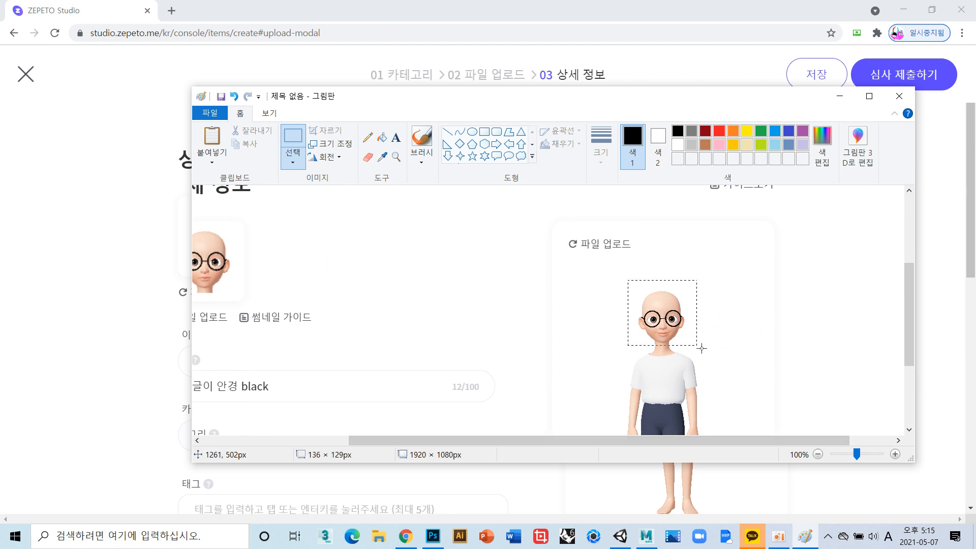
pyautogui.moveTo(694, 349); pyautogui.dragTo(694, 348)
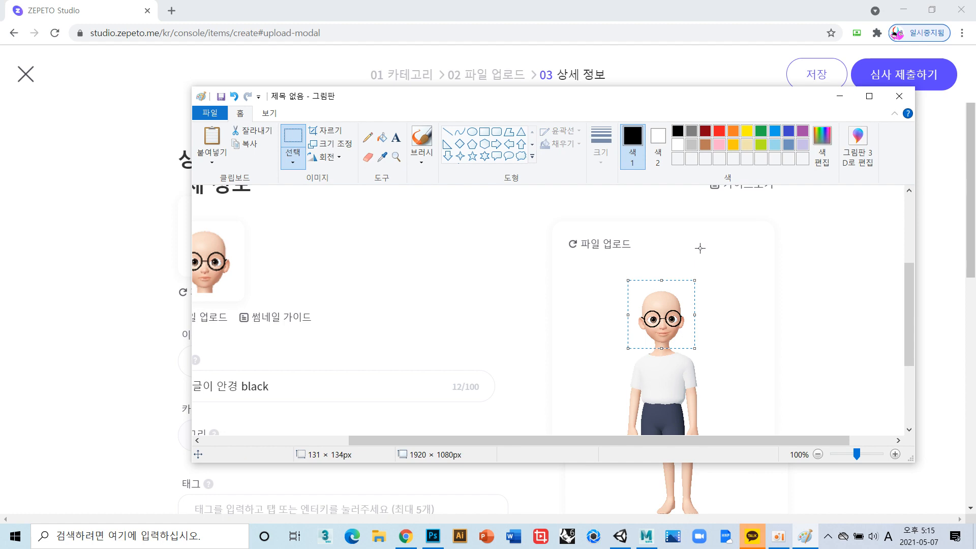
# Close Paint without saving, switch to Photoshop, paste the copied head as a new layer and centre it on the canvas
pyautogui.click(899, 96)
pyautogui.click(570, 284)
pyautogui.click(448, 544)
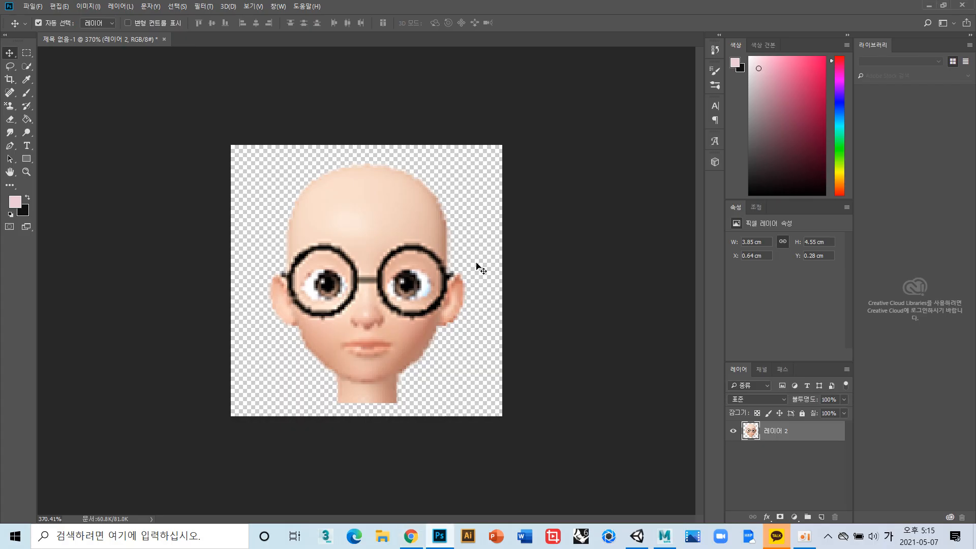
pyautogui.hotkey('ctrl', 'v')
pyautogui.moveTo(427, 301)
pyautogui.keyDown('ctrl'); pyautogui.mouseDown()
pyautogui.moveTo(422, 293)
pyautogui.moveTo(562, 300)
pyautogui.moveTo(521, 295)
pyautogui.mouseUp(); pyautogui.keyUp('ctrl')
pyautogui.moveTo(338, 339); pyautogui.dragTo(299, 330)
pyautogui.moveTo(440, 317); pyautogui.dragTo(334, 314)
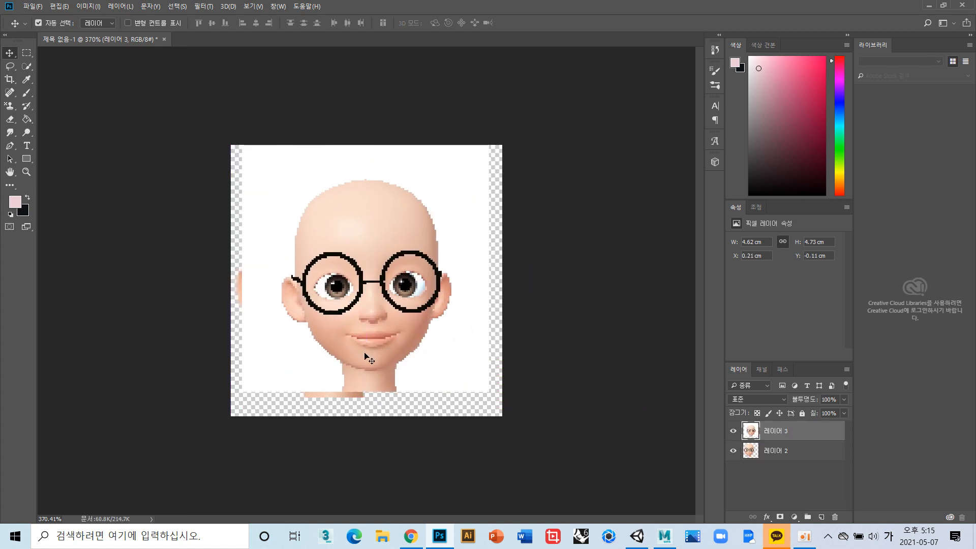
# Isolate the pasted head from its white background with Select and Mask, copy it to its own layer and delete the source layer
pyautogui.click(177, 6)
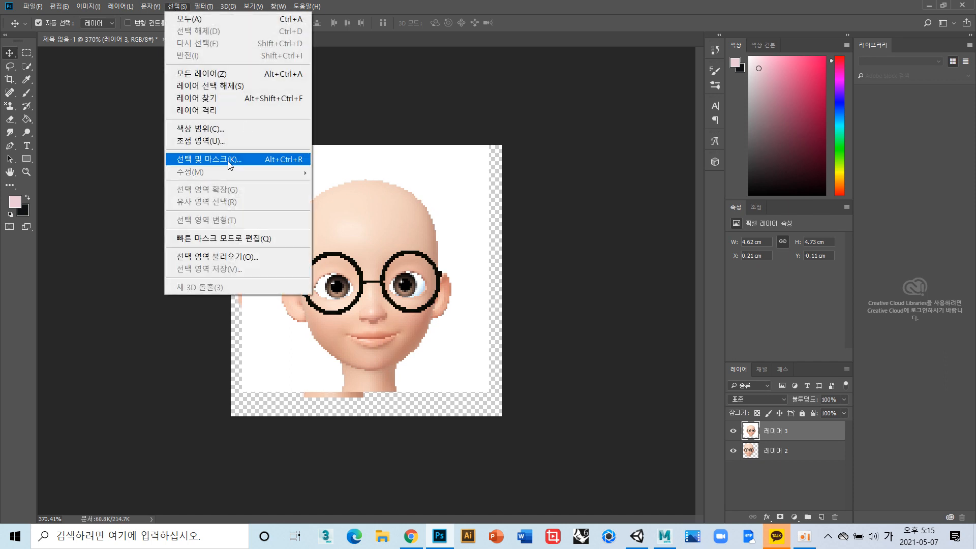
pyautogui.click(239, 164)
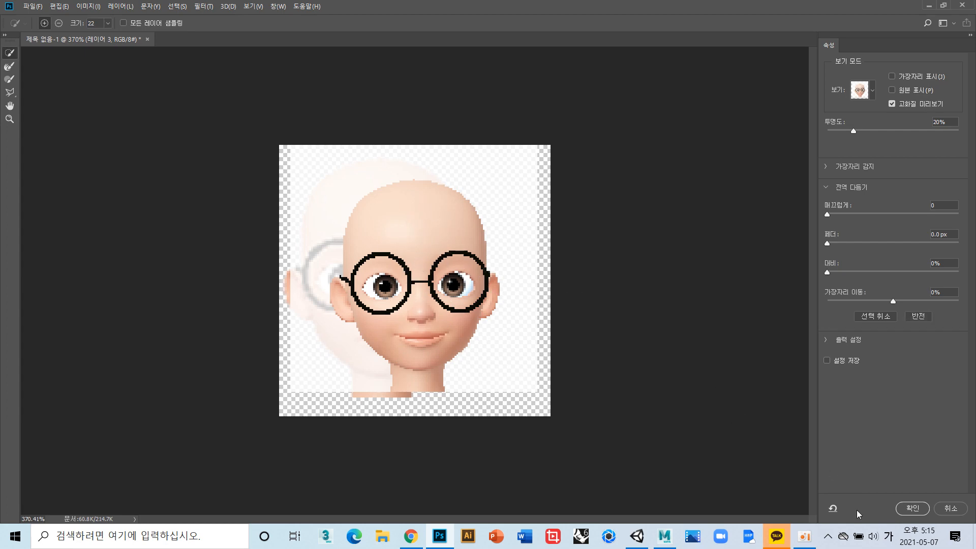
pyautogui.click(912, 507)
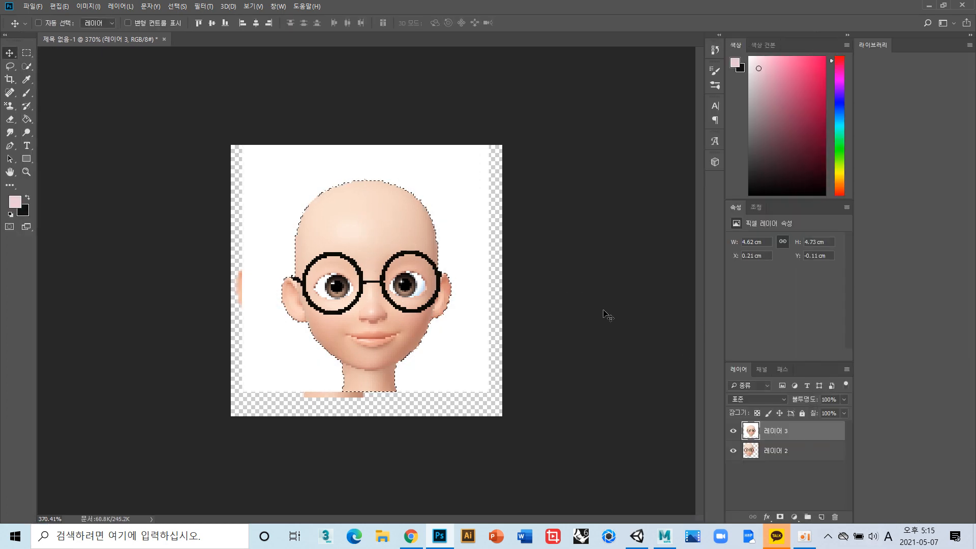
pyautogui.click(808, 456)
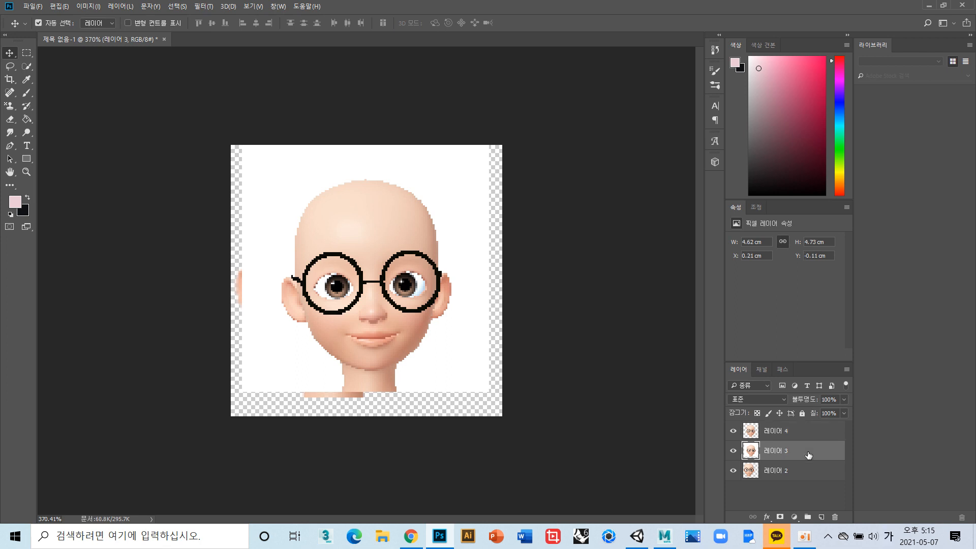
pyautogui.press('Delete')
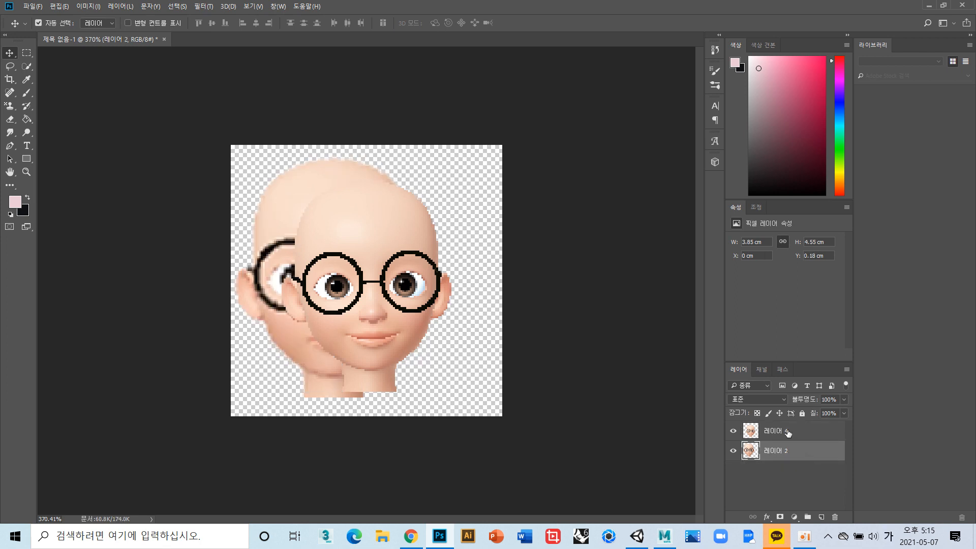
# Scale the new cut-out head to about 112% with Free Transform and delete the old head layer 레이어 2
pyautogui.click(788, 433)
pyautogui.click(732, 431)
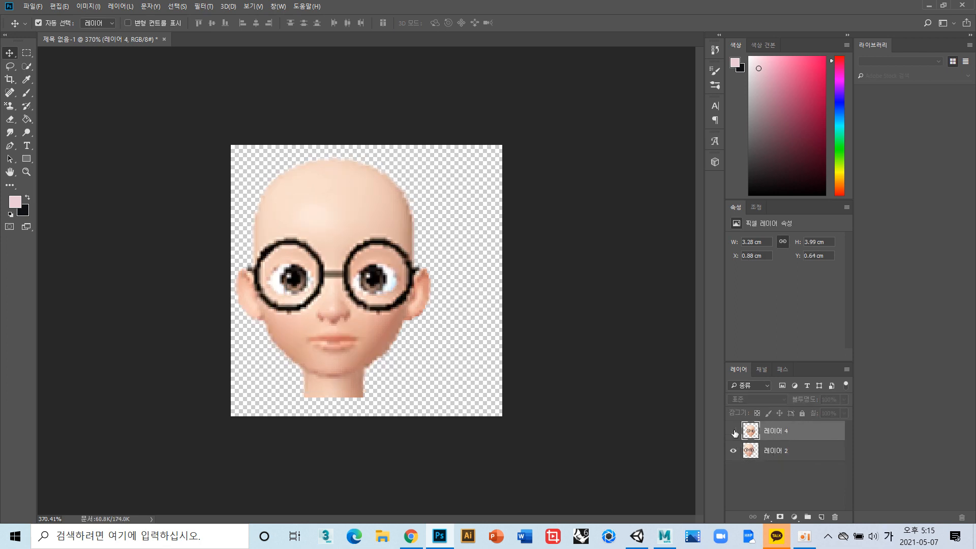
pyautogui.click(734, 432)
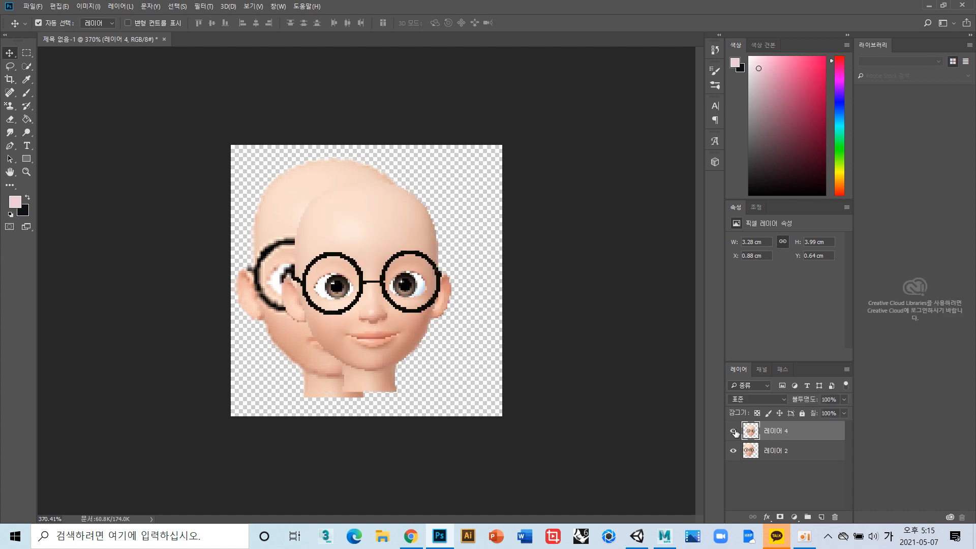
pyautogui.hotkey('ctrl', 't')
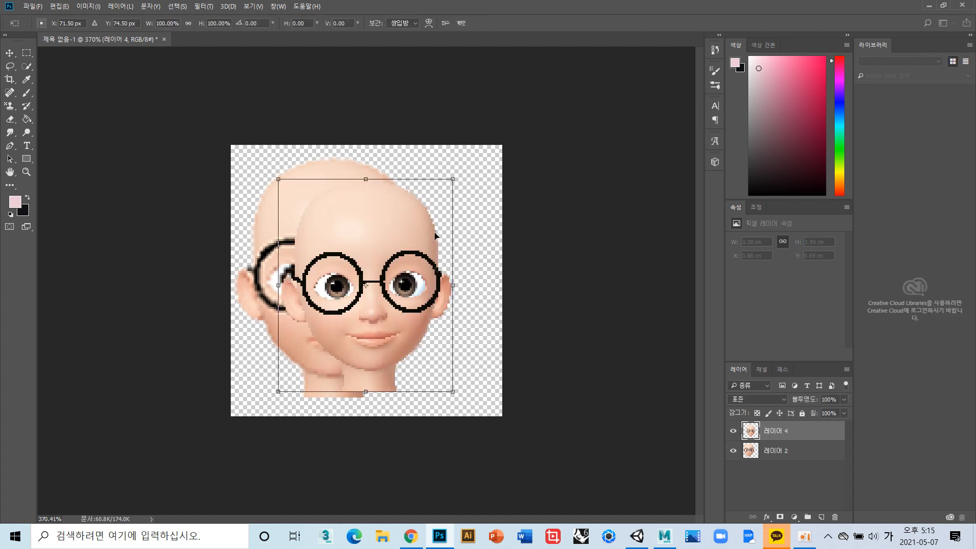
pyautogui.moveTo(455, 180)
pyautogui.mouseDown()
pyautogui.moveTo(480, 153)
pyautogui.moveTo(463, 166)
pyautogui.mouseUp()
pyautogui.moveTo(418, 257)
pyautogui.mouseDown()
pyautogui.moveTo(425, 246)
pyautogui.moveTo(419, 257)
pyautogui.mouseUp()
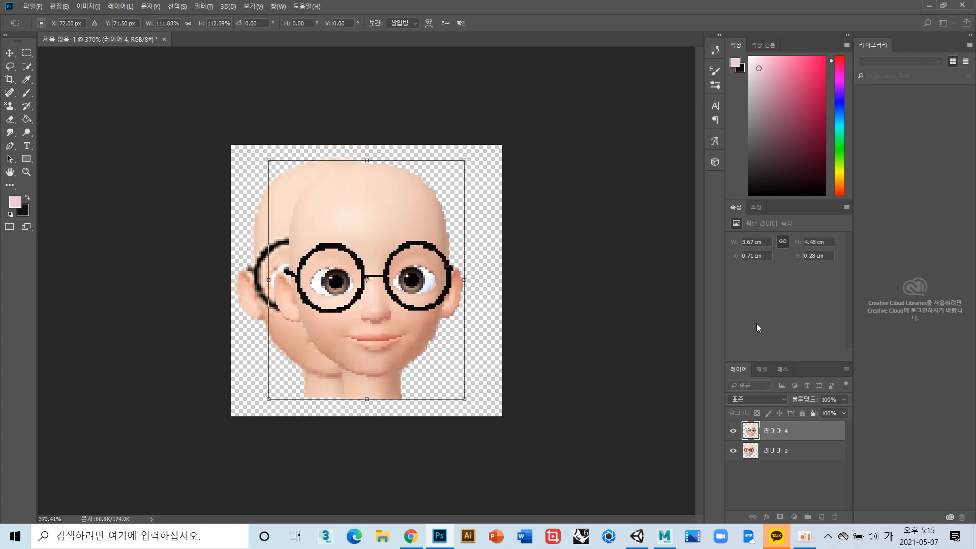
pyautogui.press('Return')
pyautogui.click(773, 456)
pyautogui.press('Delete')
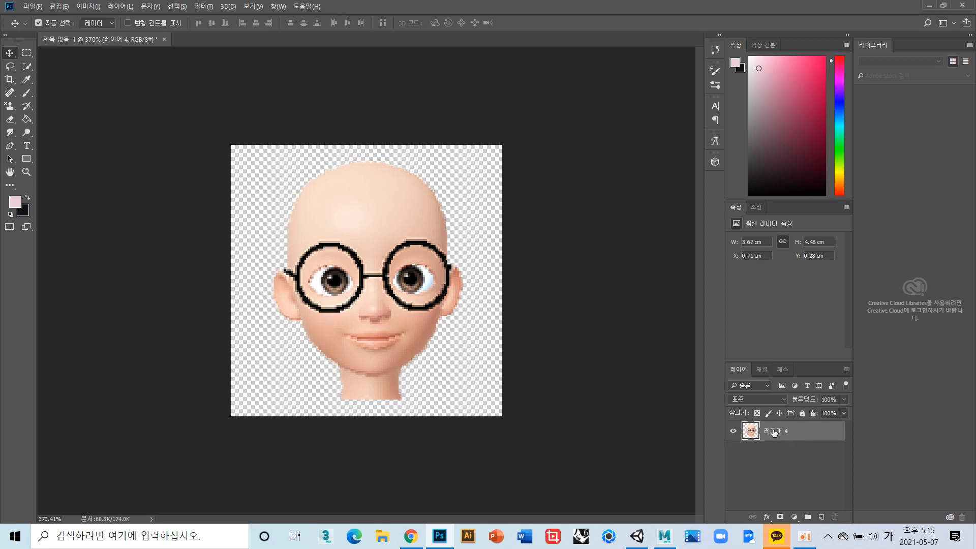
# Save the thumbnail as a PNG on the desktop (바탕 화면), overwriting the existing file 썸네일
pyautogui.keyDown('alt'); pyautogui.scroll(1, 422, 305); pyautogui.keyUp('alt')
pyautogui.keyDown('alt'); pyautogui.scroll(-2, 416, 300); pyautogui.keyUp('alt')
pyautogui.hotkey('ctrl', 'shift', 's')
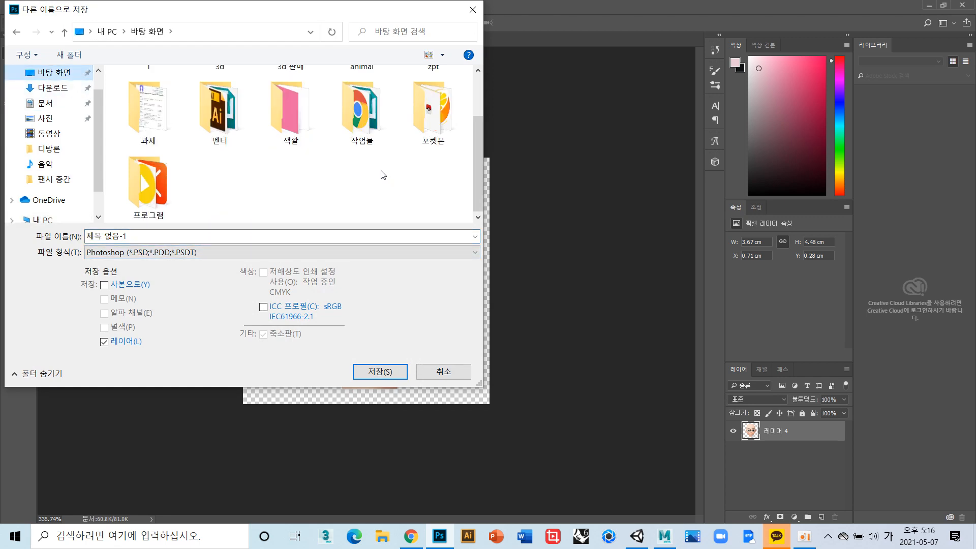
pyautogui.click(386, 252)
pyautogui.click(255, 428)
pyautogui.scroll(-1, 243, 188)
pyautogui.doubleClick(220, 183)
pyautogui.press('Return')
pyautogui.press('Return')
# Switch to ZEPETO Studio in Chrome and replace the item's thumbnail with the 썸네일 file from the desktop
pyautogui.click(411, 537)
pyautogui.click(216, 293)
pyautogui.scroll(-1, 172, 118)
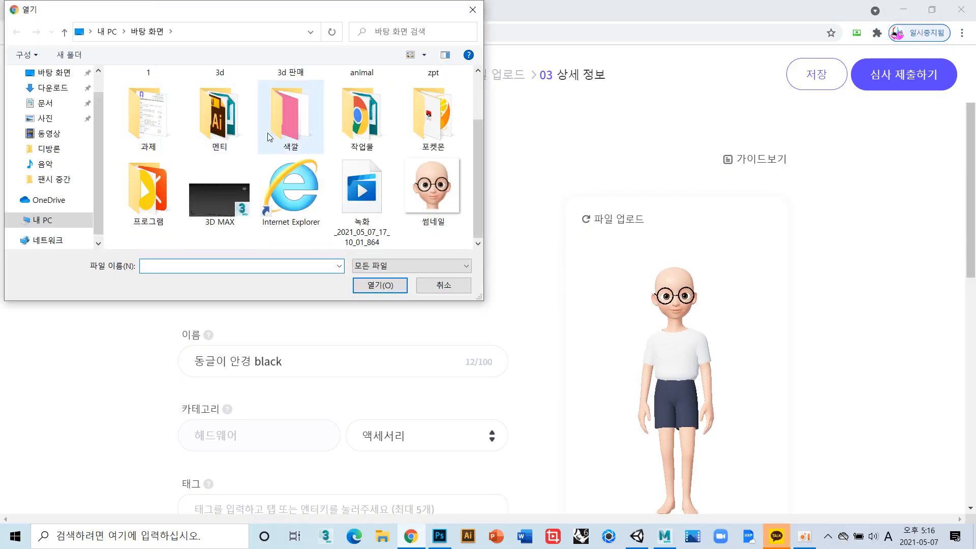
pyautogui.doubleClick(410, 186)
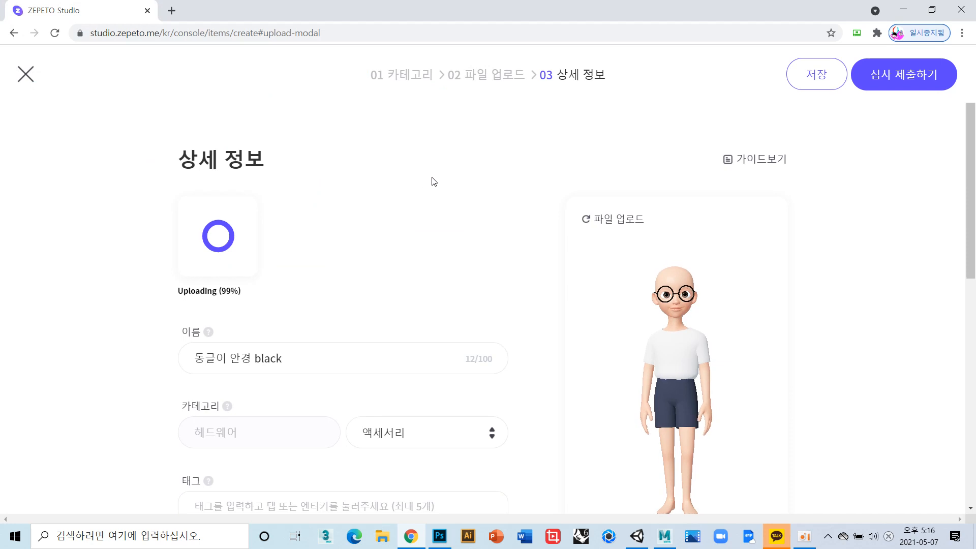
pyautogui.scroll(-1, 395, 263)
pyautogui.scroll(1, 391, 263)
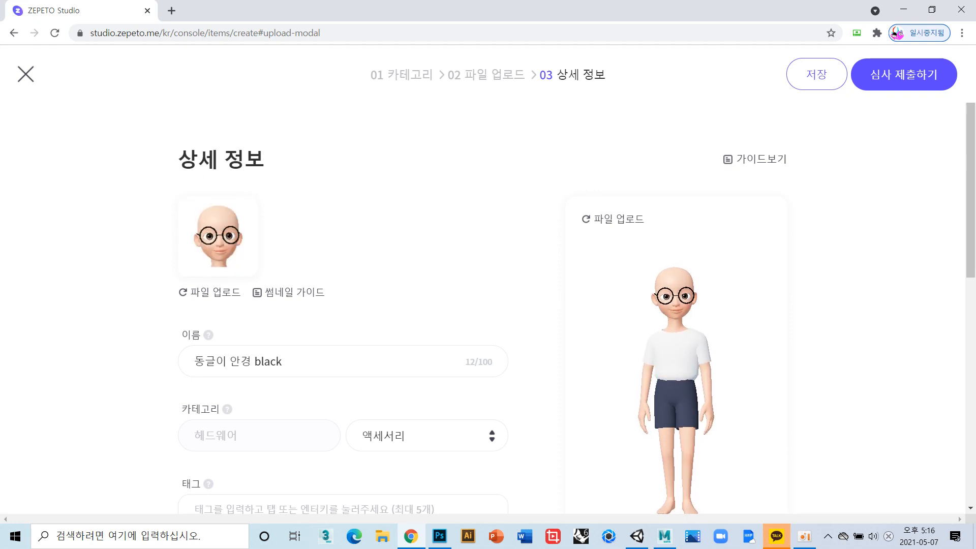
# Switch to Unity, collapse the LOADER object and stop the running Playground scene
pyautogui.click(637, 536)
pyautogui.scroll(5, 276, 150)
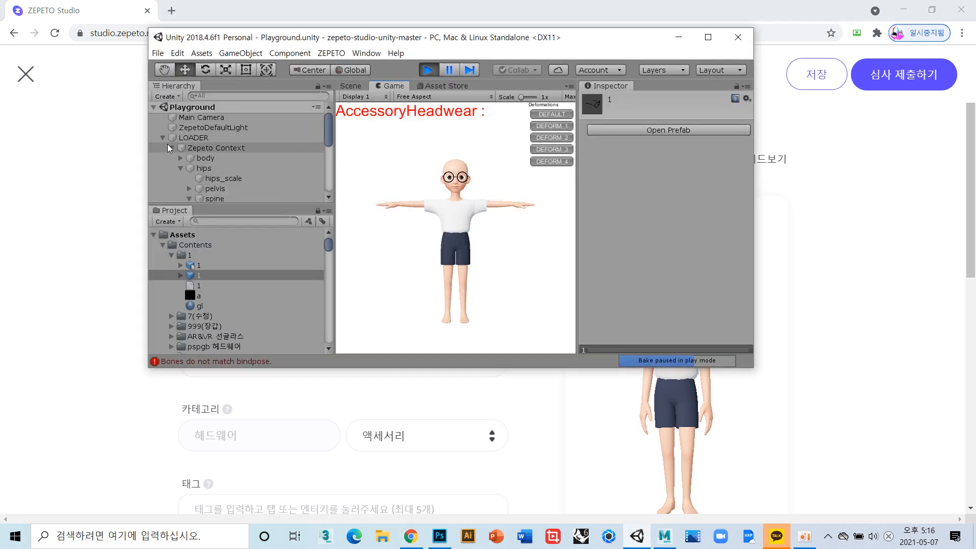
pyautogui.click(162, 137)
pyautogui.click(429, 70)
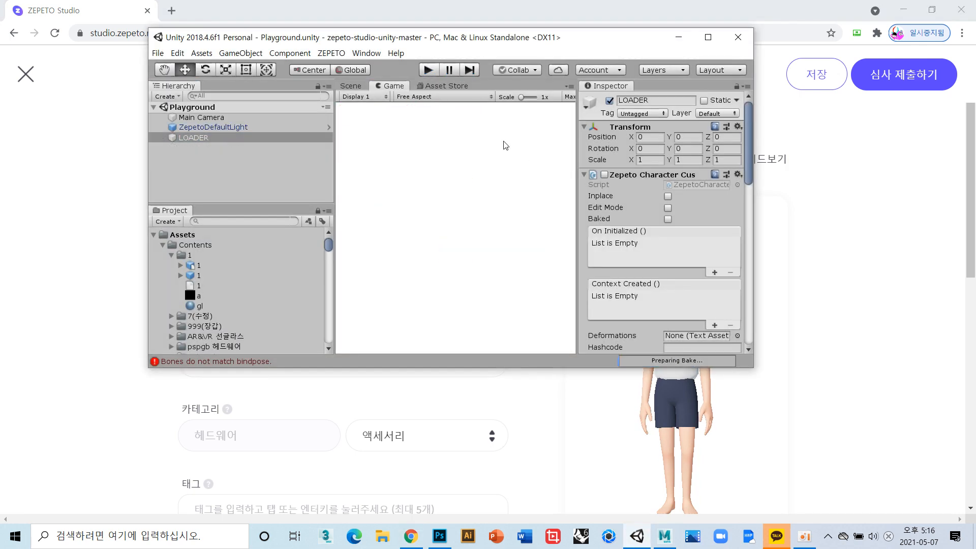
# Enter the avatar's ZEPETO code as the LOADER object's Hashcode and play the scene
pyautogui.click(215, 135)
pyautogui.scroll(-5, 694, 193)
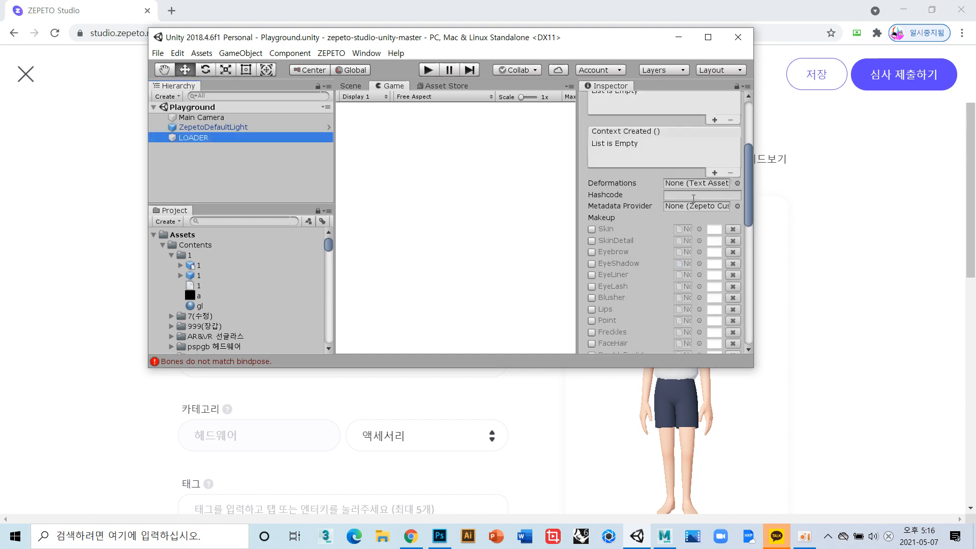
pyautogui.scroll(2, 692, 206)
pyautogui.click(626, 234)
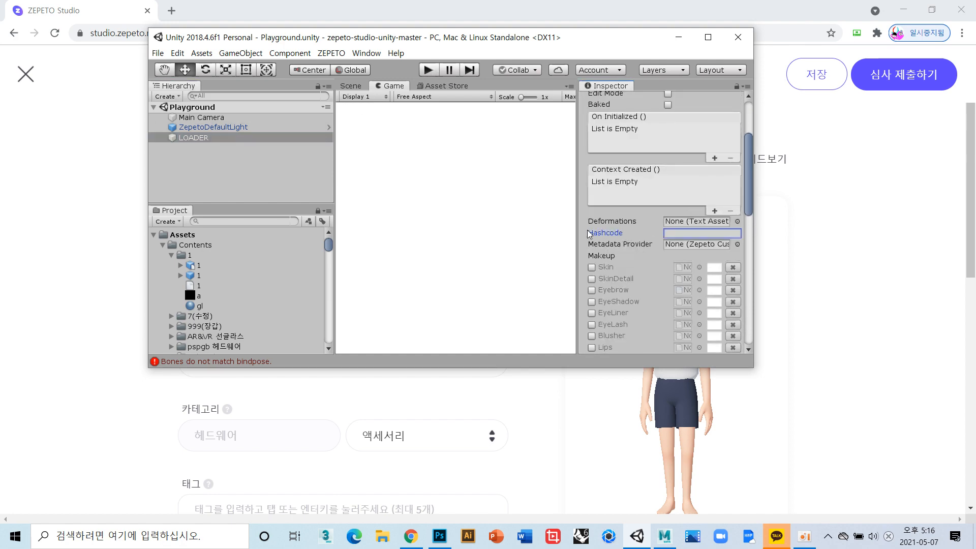
pyautogui.scroll(3, 639, 230)
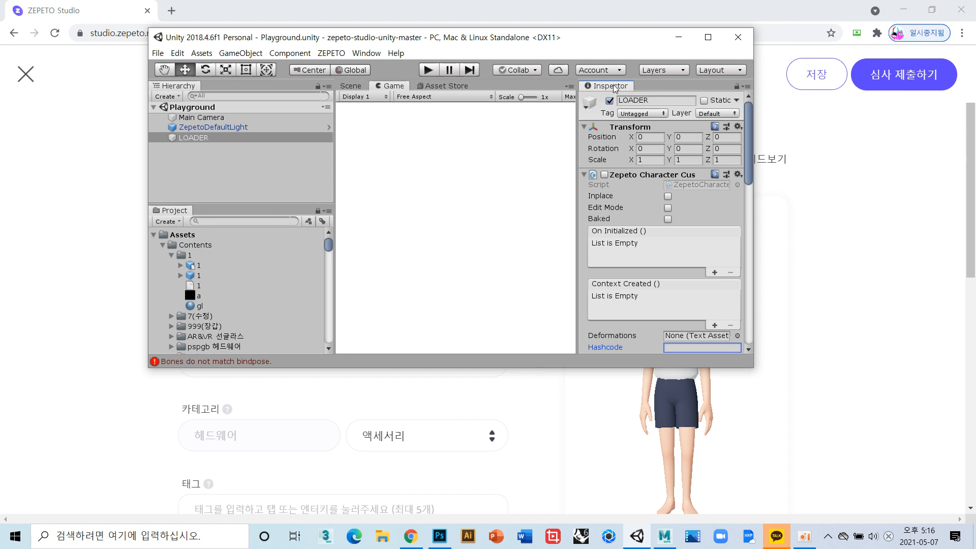
pyautogui.scroll(-4, 676, 193)
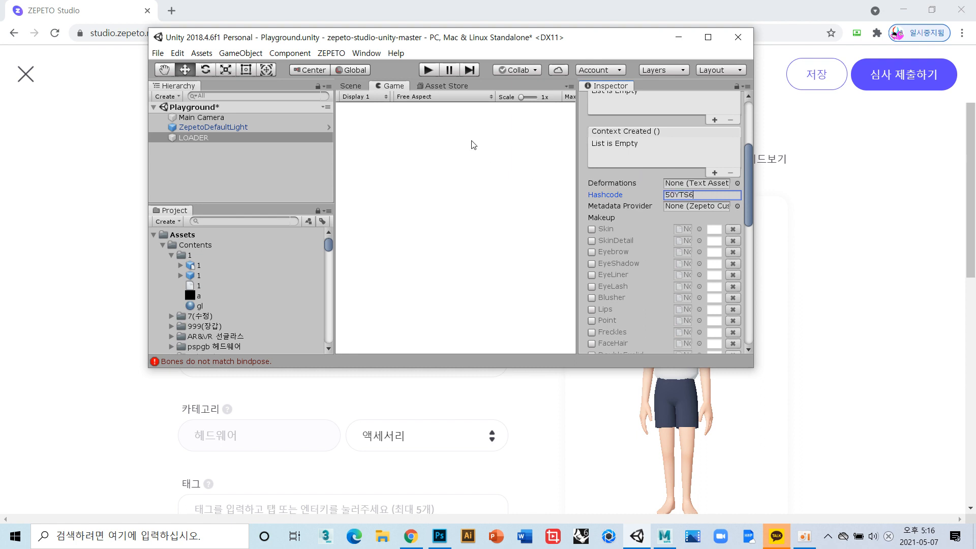
pyautogui.click(429, 69)
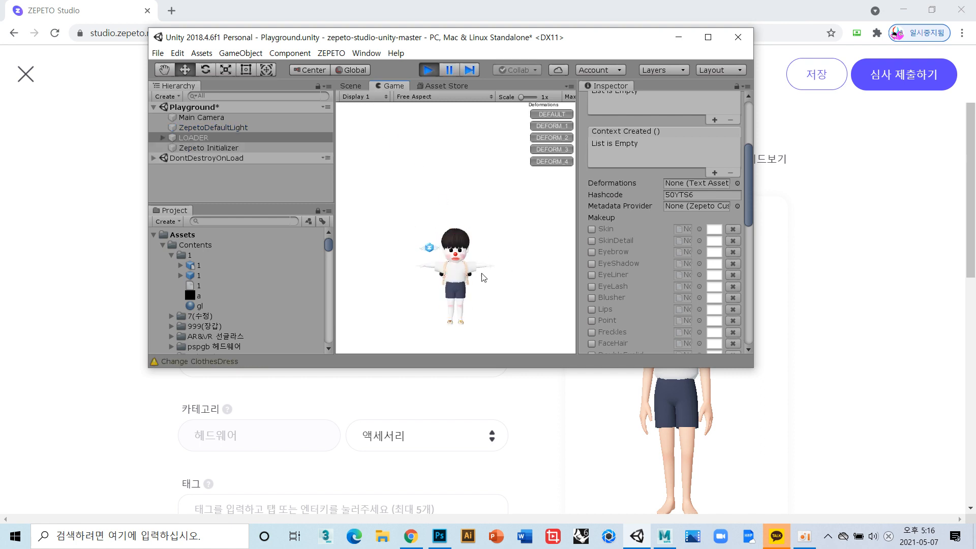
# Enable AccessoryHeadwear on the LOADER object and assign the glasses prefab 1 from the Contents/1 folder to it
pyautogui.click(236, 137)
pyautogui.scroll(-15, 637, 231)
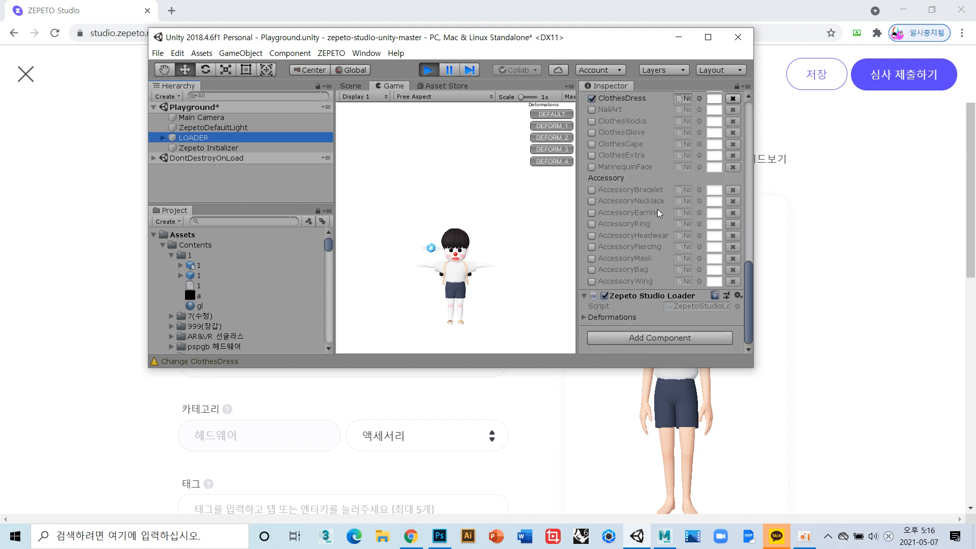
pyautogui.click(592, 273)
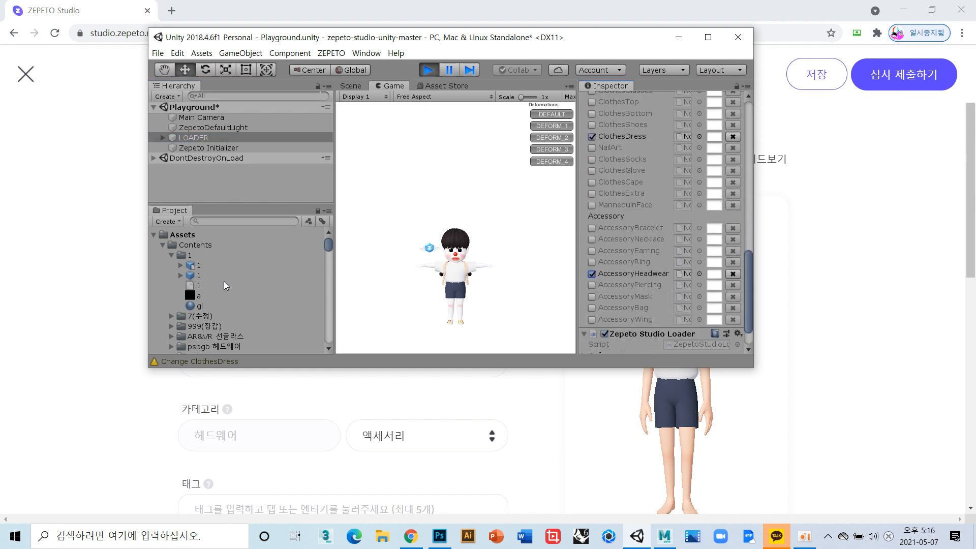
pyautogui.moveTo(679, 278); pyautogui.dragTo(683, 274)
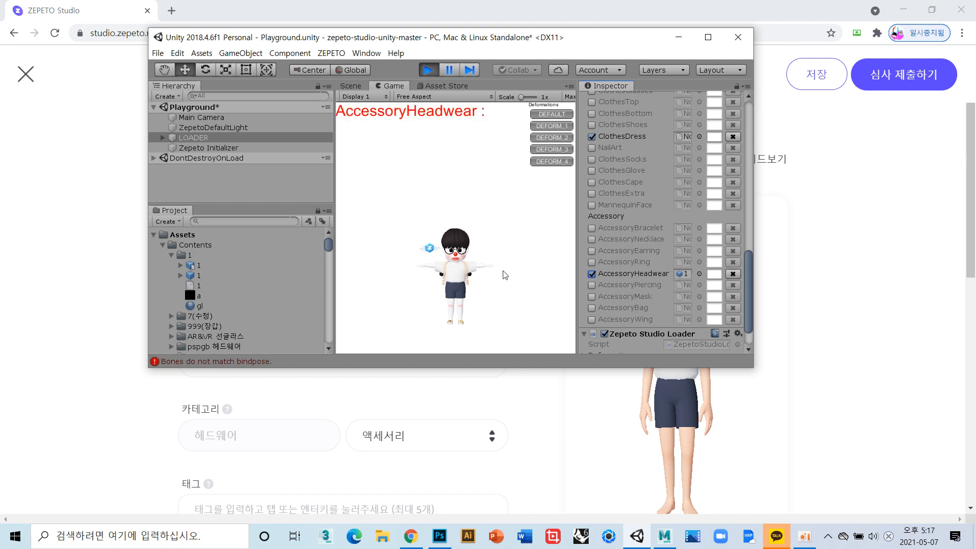
# Move the LOADER avatar up and closer to the camera in the Scene view, and return to the Game view
pyautogui.click(350, 85)
pyautogui.click(392, 85)
pyautogui.click(351, 85)
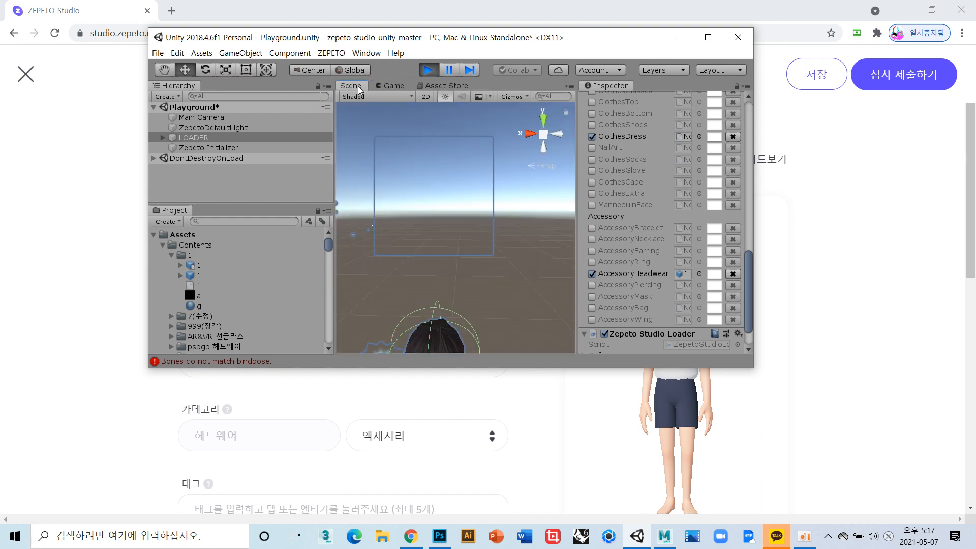
pyautogui.scroll(-5, 453, 244)
pyautogui.moveTo(455, 285); pyautogui.dragTo(441, 242, button='middle')
pyautogui.keyDown('alt'); pyautogui.moveTo(441, 242); pyautogui.dragTo(539, 276); pyautogui.keyUp('alt')
pyautogui.moveTo(538, 276); pyautogui.dragTo(436, 250, button='middle')
pyautogui.moveTo(492, 252); pyautogui.dragTo(515, 262)
pyautogui.moveTo(482, 204); pyautogui.dragTo(482, 174)
pyautogui.click(386, 86)
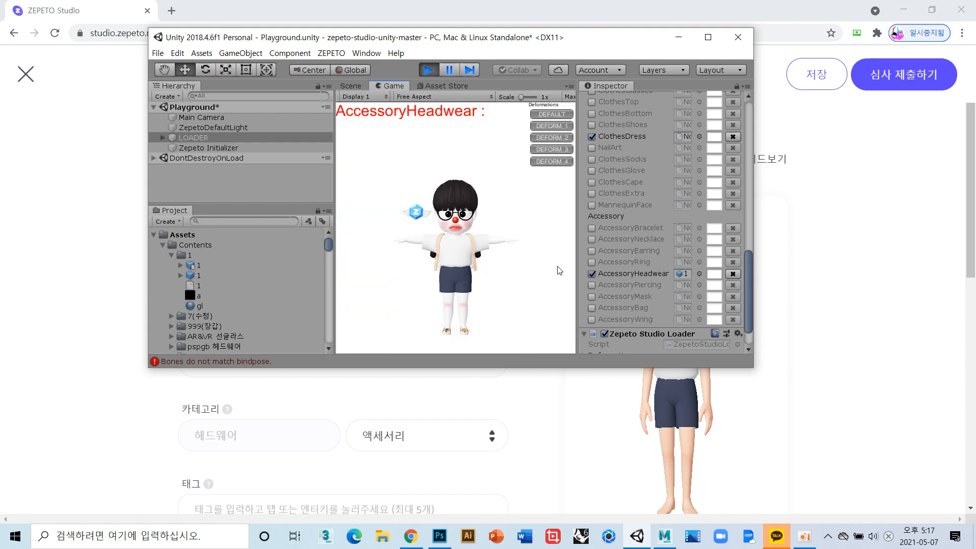
# Capture the screen showing the personal avatar wearing the glasses, open Paint (그림판) and paste the screenshot into it
pyautogui.press('super')
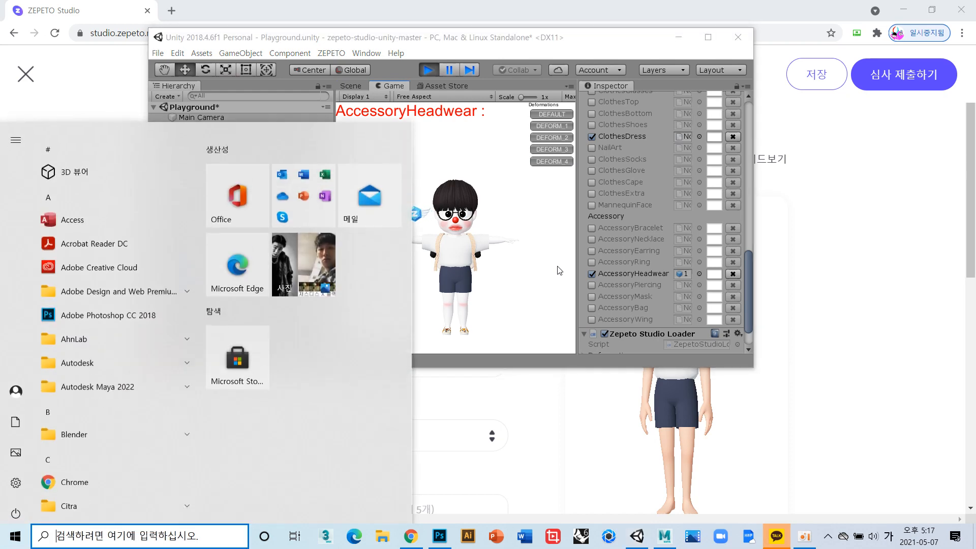
pyautogui.write('그')
pyautogui.press('Return')
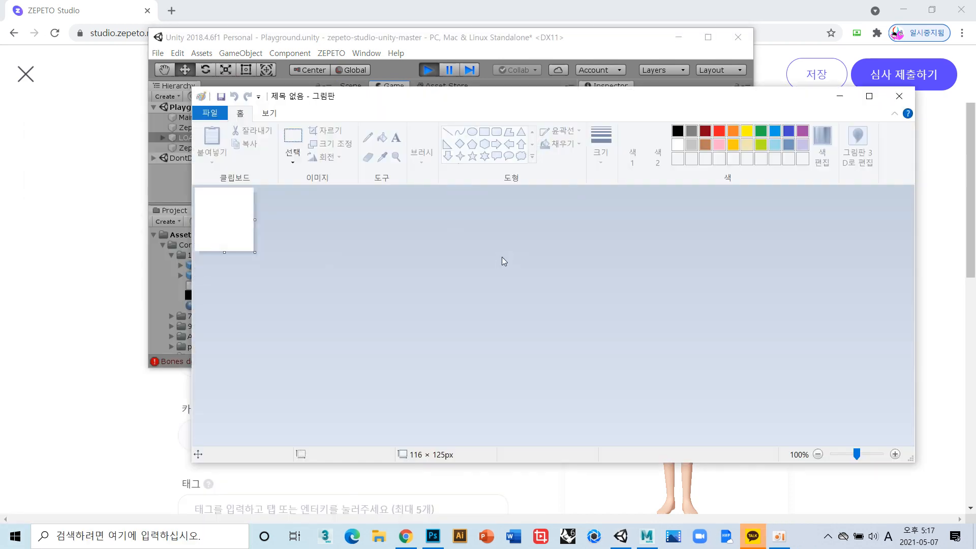
pyautogui.hotkey('ctrl', 'v')
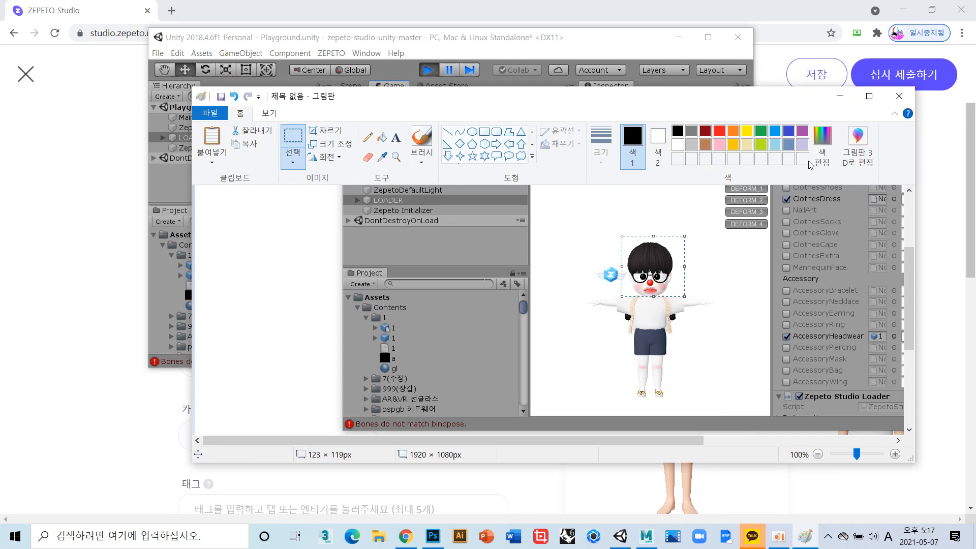
# Close Paint without saving, switch to Photoshop and paste the copied avatar head into the thumbnail document
pyautogui.click(900, 97)
pyautogui.click(536, 284)
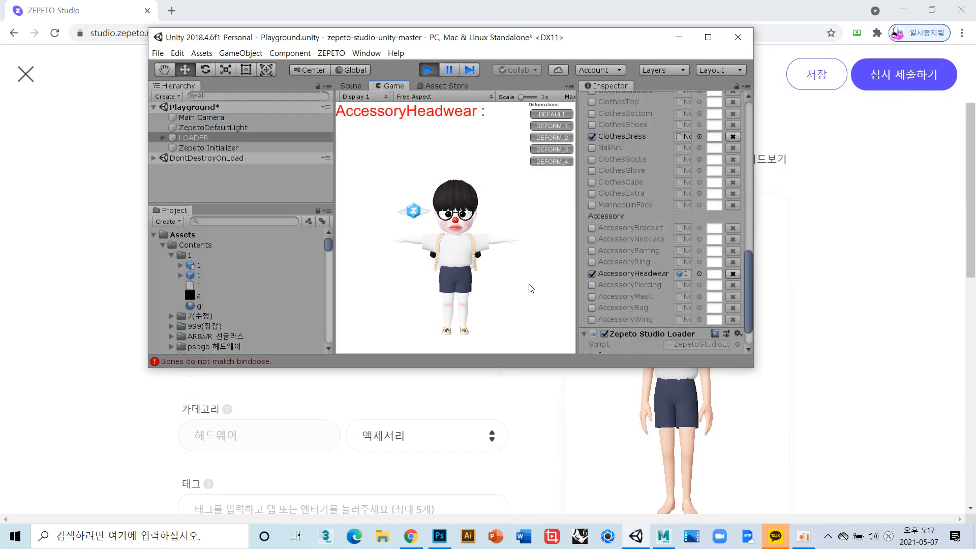
pyautogui.click(510, 412)
pyautogui.click(438, 537)
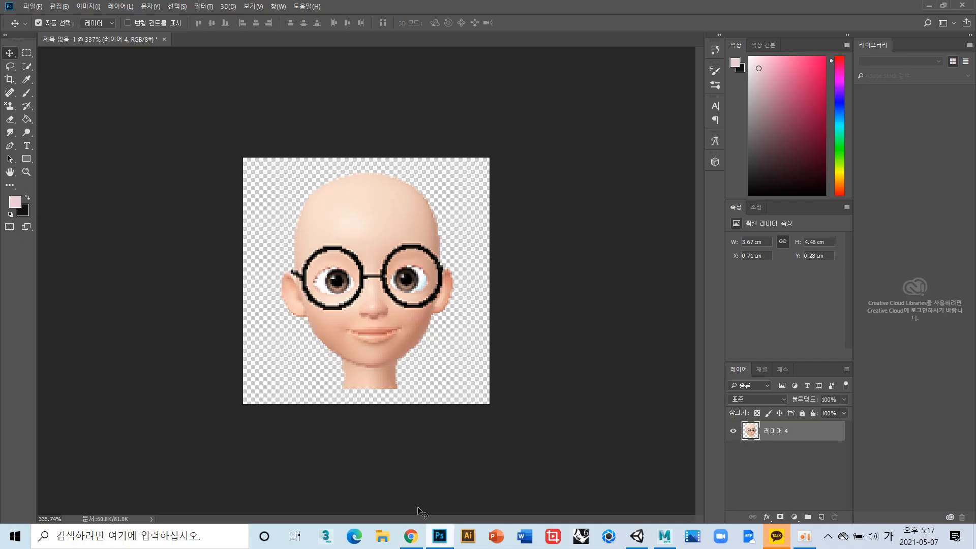
pyautogui.hotkey('ctrl', 'v')
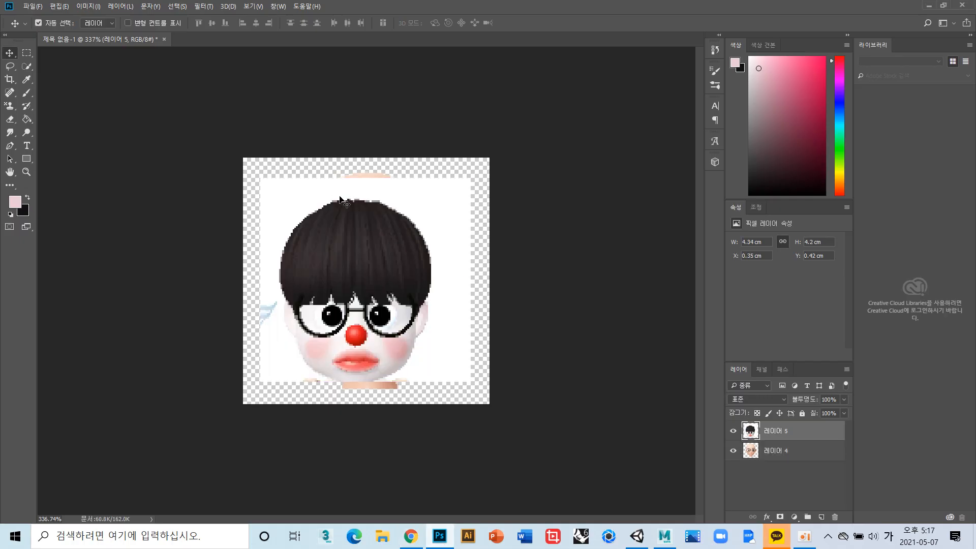
# Select the avatar's hair and face with Select and Mask, leaving out the white background
pyautogui.click(187, 6)
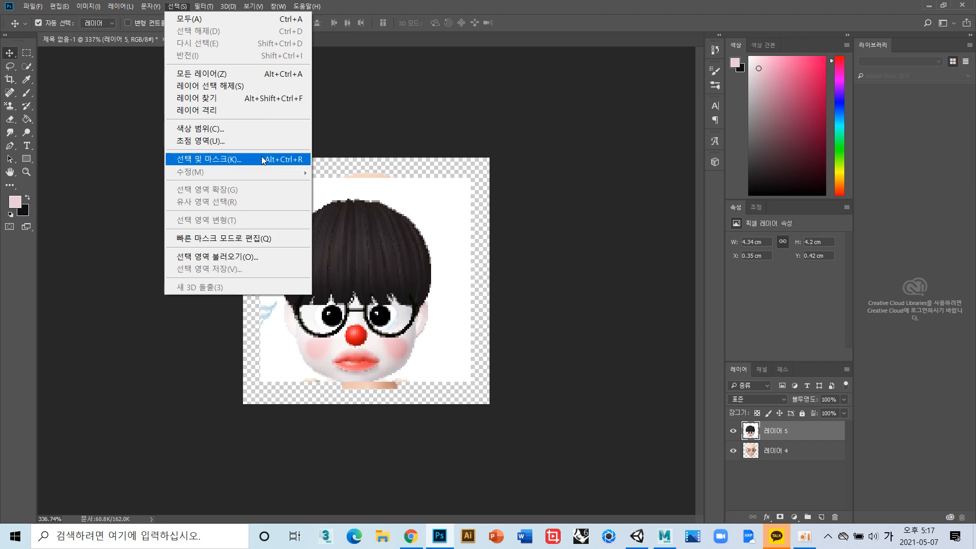
pyautogui.click(213, 159)
pyautogui.click(401, 276)
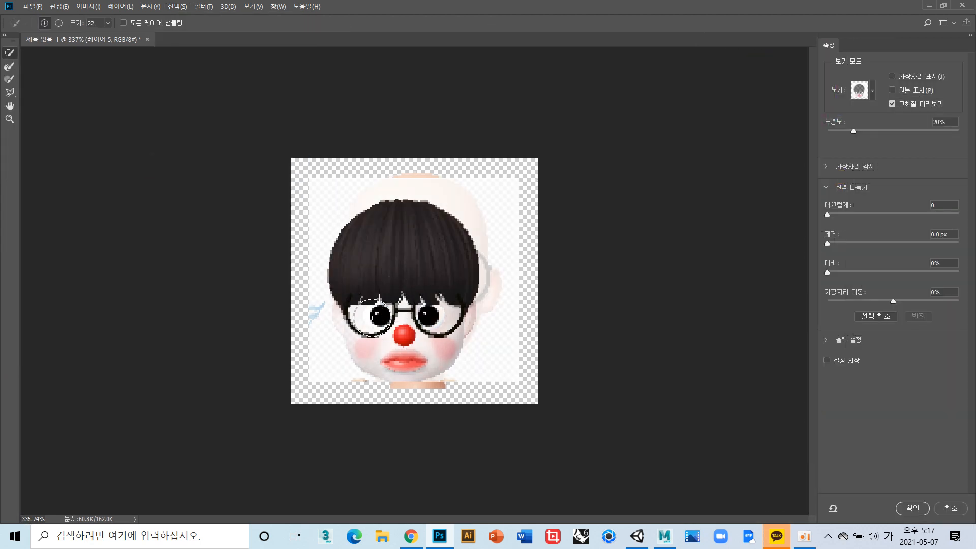
pyautogui.moveTo(355, 315); pyautogui.dragTo(451, 315)
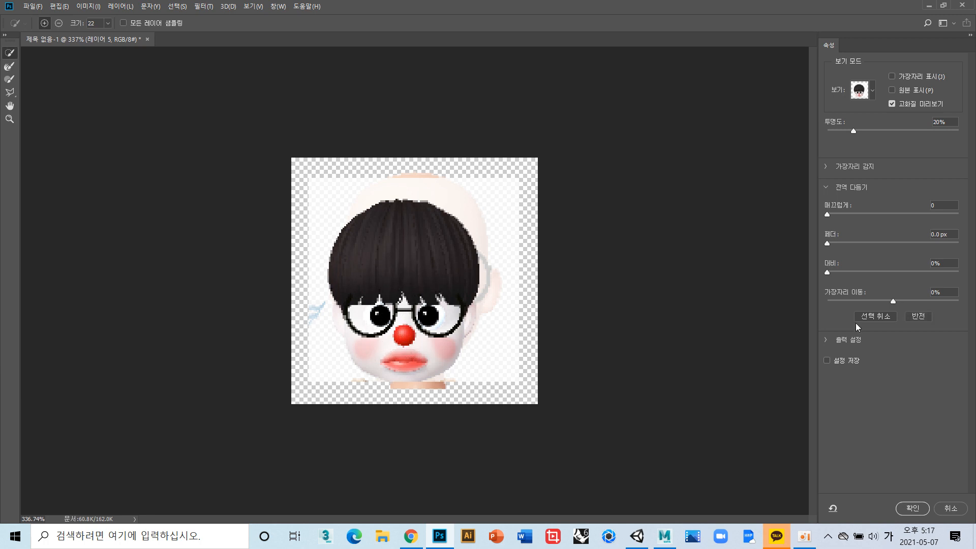
pyautogui.click(911, 508)
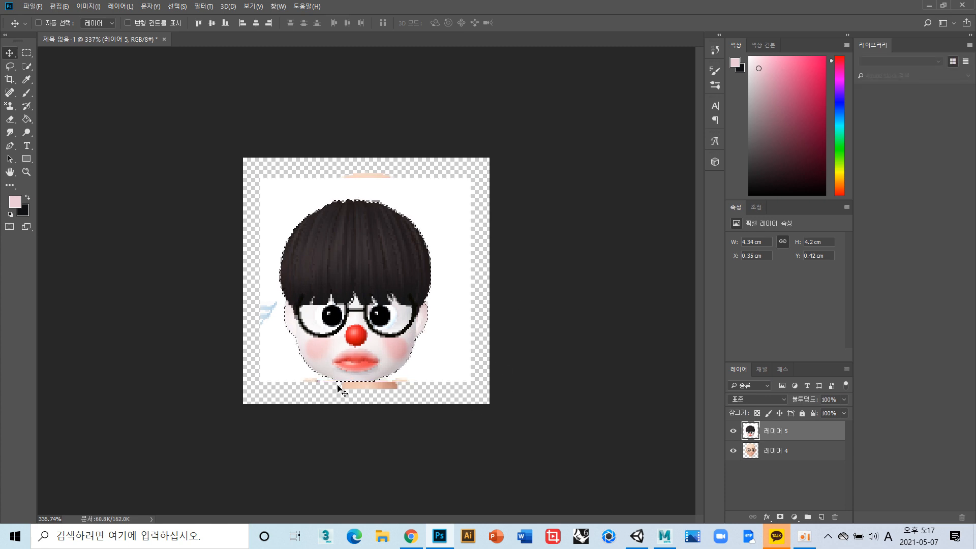
# Copy the selected head to a new layer and delete the pasted screenshot layer and the old bald head layer
pyautogui.hotkey('ctrl', 'j')
pyautogui.click(789, 450)
pyautogui.press('Delete')
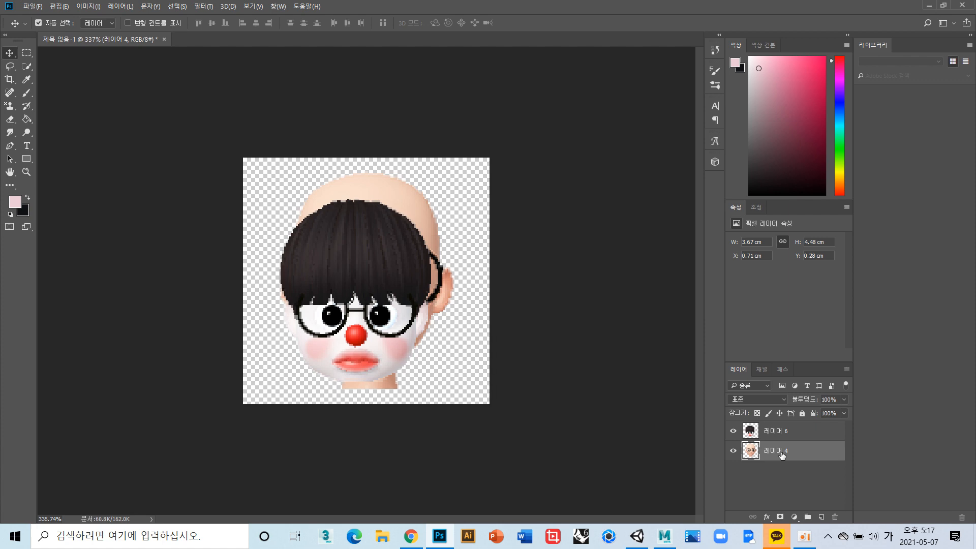
pyautogui.press('Delete')
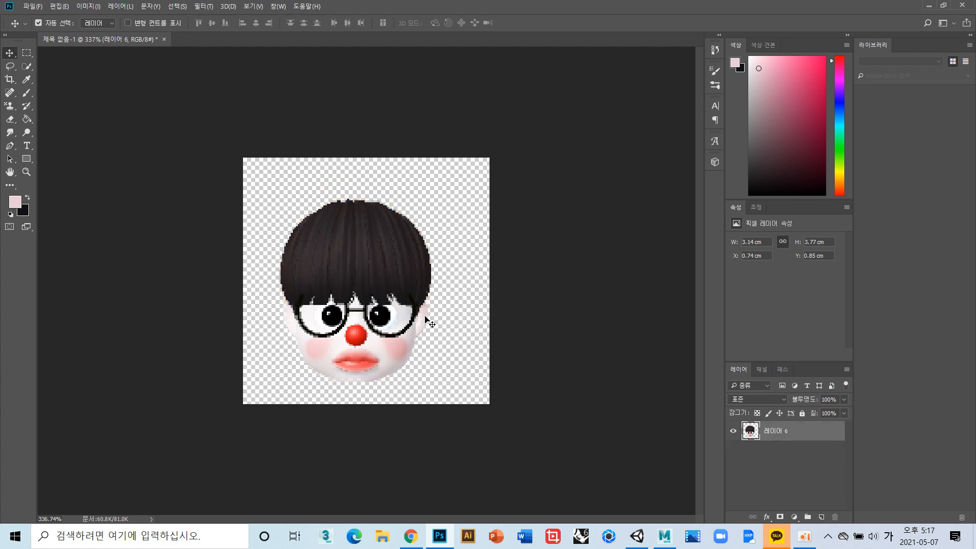
# Sample the skin tone at the chin's lower edge and set the brush size to 3 px
pyautogui.keyDown('alt'); pyautogui.scroll(10, 376, 401); pyautogui.keyUp('alt')
pyautogui.scroll(-1, 316, 434)
pyautogui.keyDown('alt'); pyautogui.scroll(5, 313, 416); pyautogui.keyUp('alt')
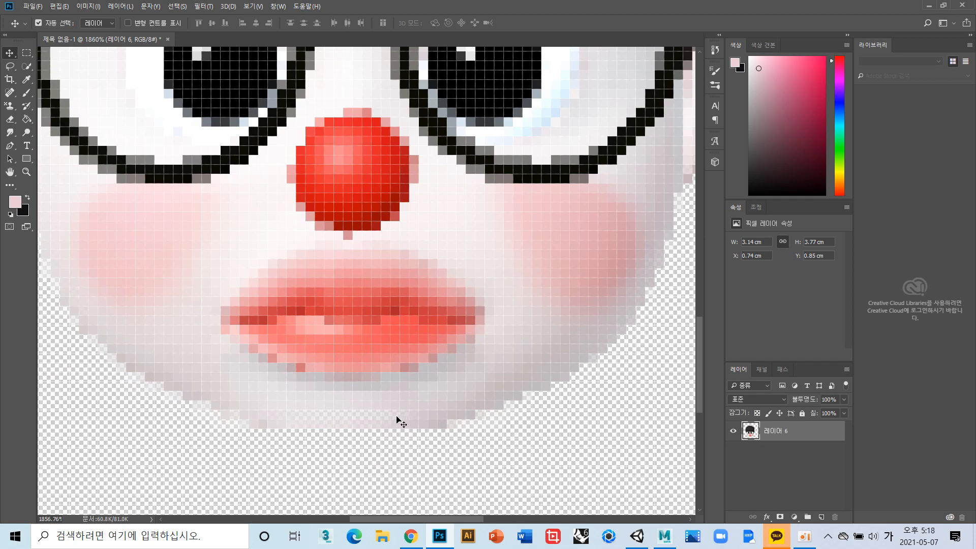
pyautogui.press('i')
pyautogui.press('Hangul')
pyautogui.press('i')
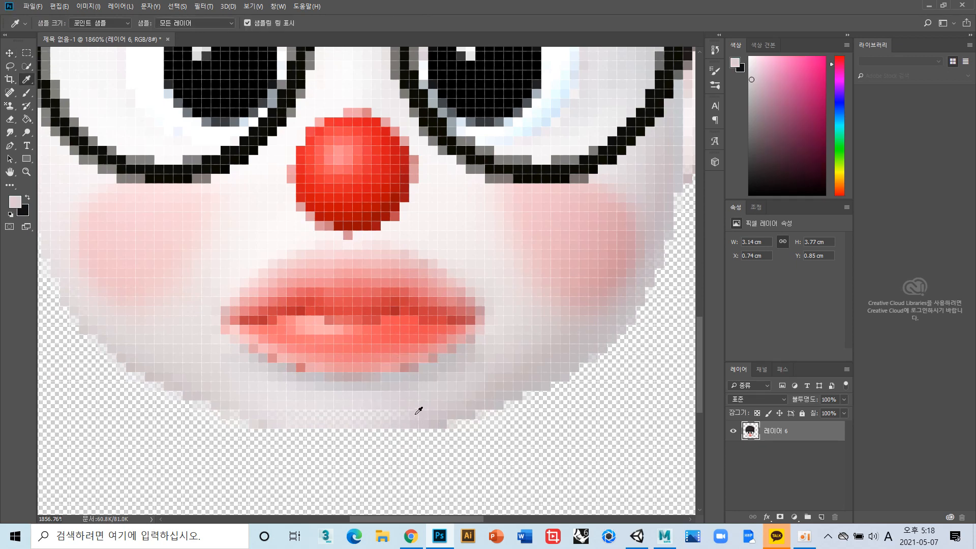
pyautogui.press('b')
pyautogui.moveTo(414, 409); pyautogui.dragTo(272, 405)
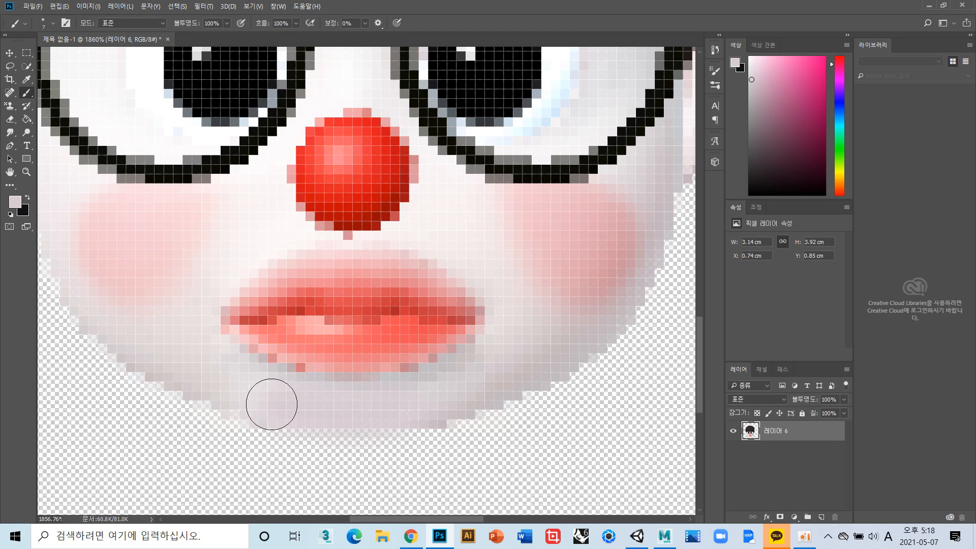
pyautogui.hotkey('ctrl', 'z')
pyautogui.click(49, 23)
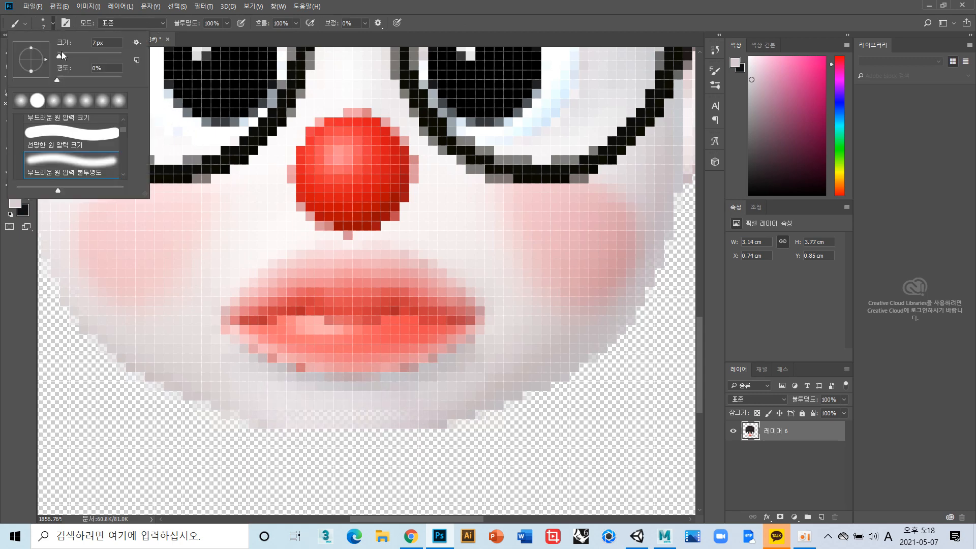
pyautogui.click(212, 112)
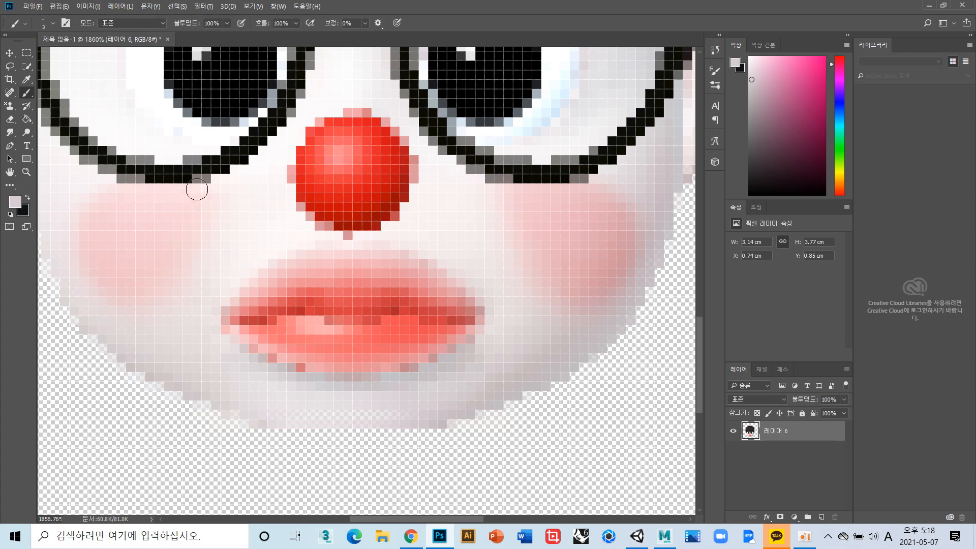
# Sample the light skin tone below the lips and paint over the chin to extend its flat lower edge
pyautogui.keyDown('alt'); pyautogui.click(339, 392); pyautogui.keyUp('alt')
pyautogui.moveTo(341, 394)
pyautogui.keyDown('alt'); pyautogui.mouseDown()
pyautogui.moveTo(412, 395)
pyautogui.moveTo(362, 389)
pyautogui.moveTo(322, 398)
pyautogui.moveTo(242, 368)
pyautogui.moveTo(349, 404)
pyautogui.moveTo(215, 375)
pyautogui.moveTo(268, 388)
pyautogui.moveTo(283, 398)
pyautogui.moveTo(280, 415)
pyautogui.mouseUp(); pyautogui.keyUp('alt')
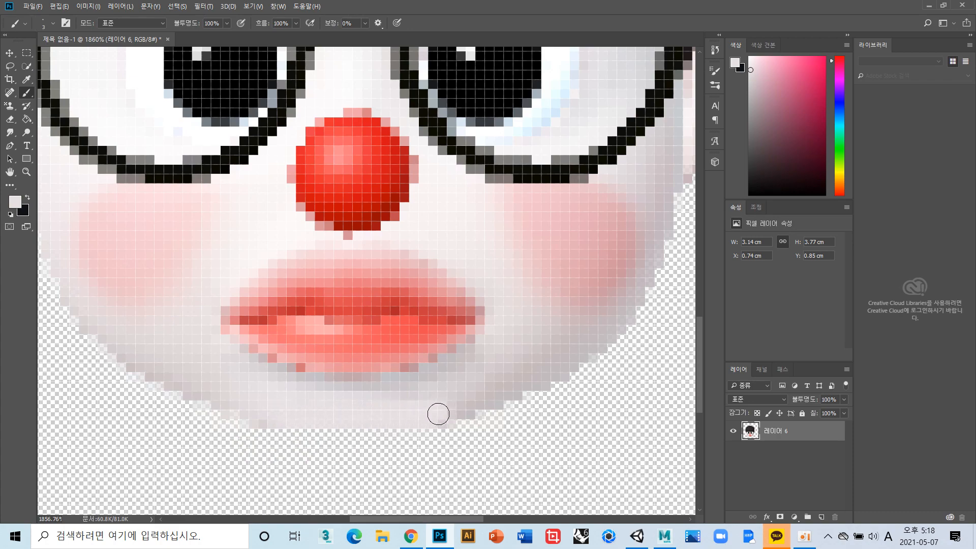
pyautogui.keyDown('alt'); pyautogui.scroll(-5, 346, 386); pyautogui.keyUp('alt')
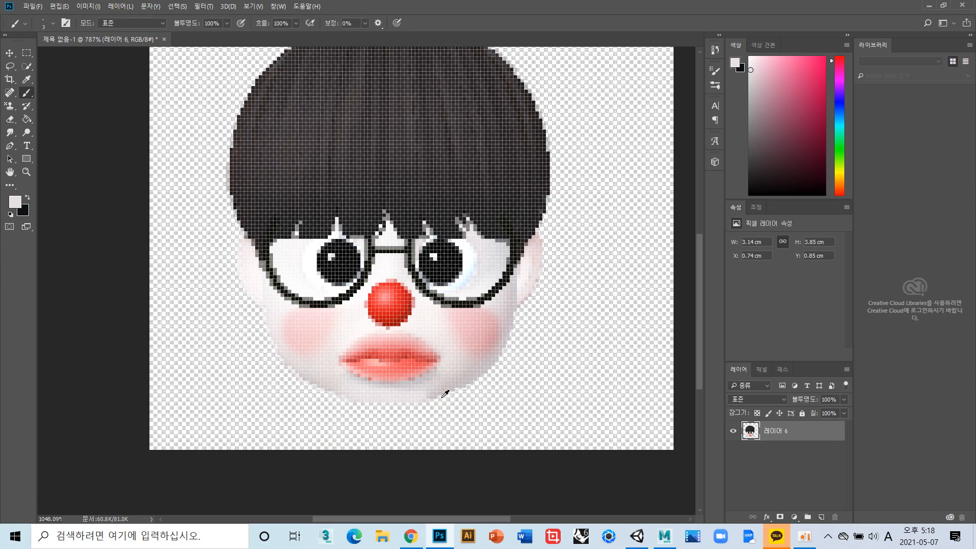
# Sample the grayish shadow tone beside the chin and shade along the chin's lower edge with it
pyautogui.keyDown('alt'); pyautogui.scroll(5, 444, 394); pyautogui.keyUp('alt')
pyautogui.keyDown('alt'); pyautogui.click(414, 364); pyautogui.keyUp('alt')
pyautogui.keyDown('alt'); pyautogui.click(432, 361); pyautogui.keyUp('alt')
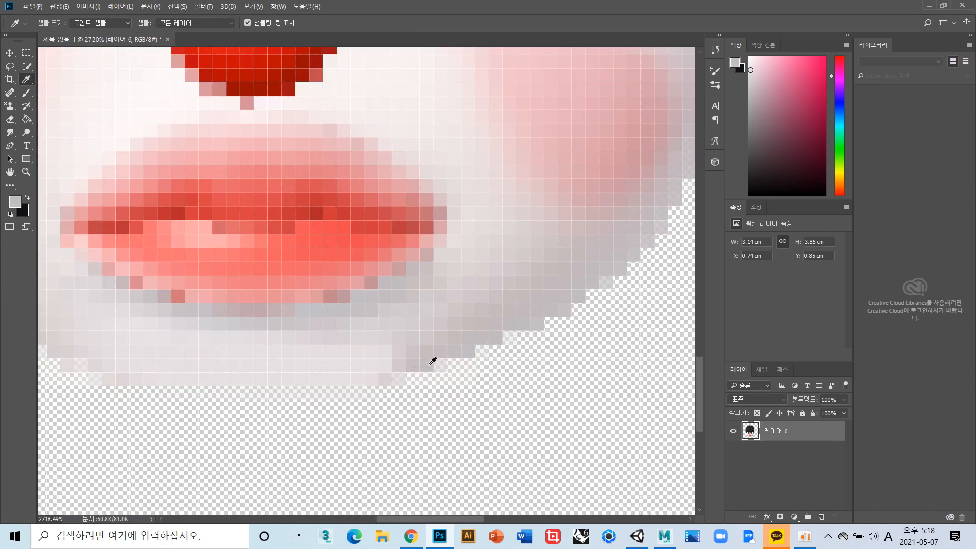
pyautogui.moveTo(414, 359)
pyautogui.mouseDown()
pyautogui.moveTo(333, 370)
pyautogui.moveTo(71, 348)
pyautogui.mouseUp()
pyautogui.keyDown('alt'); pyautogui.scroll(-3, 354, 319); pyautogui.keyUp('alt')
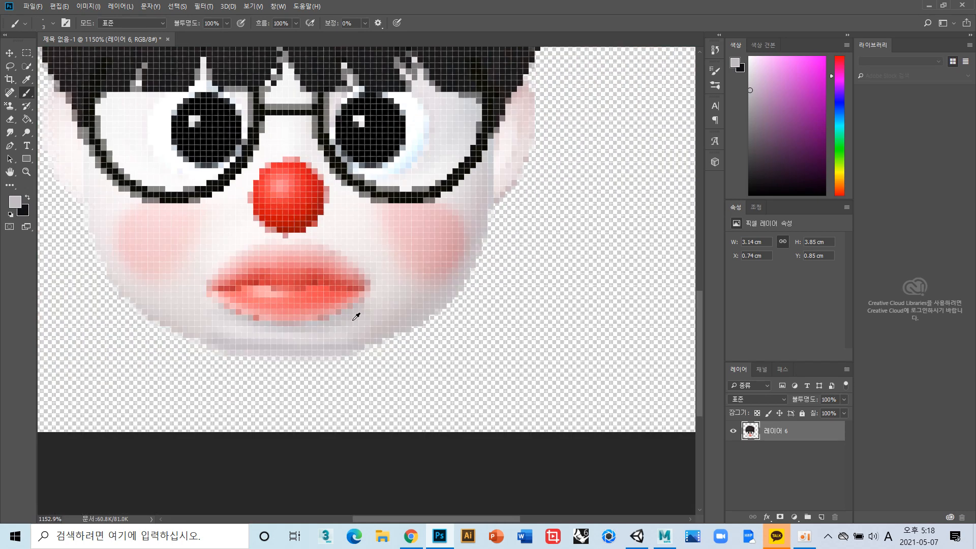
pyautogui.keyDown('alt'); pyautogui.scroll(-5, 354, 319); pyautogui.keyUp('alt')
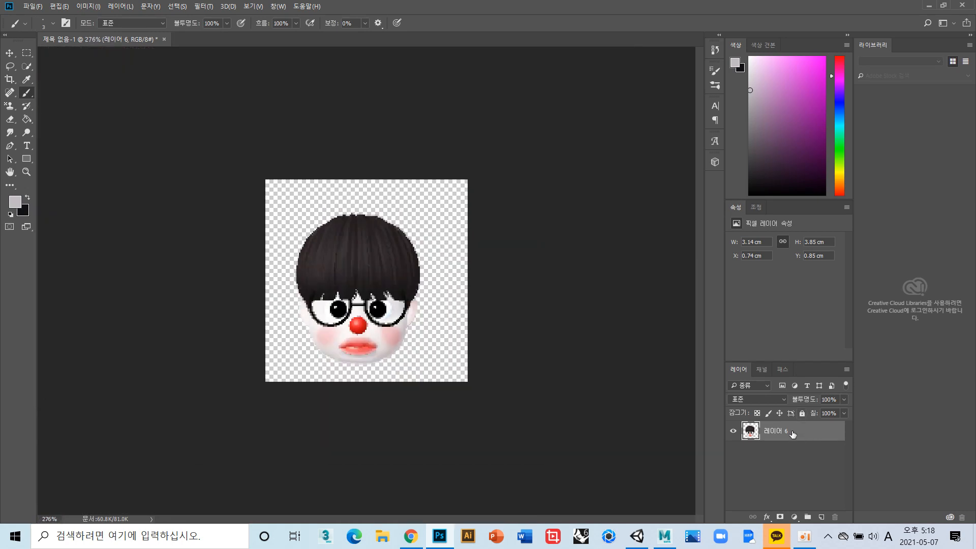
# Scale the head layer up to about 118% and center it on the canvas
pyautogui.hotkey('ctrl', 't')
pyautogui.keyDown('alt'); pyautogui.moveTo(420, 216); pyautogui.dragTo(473, 232); pyautogui.keyUp('alt')
pyautogui.moveTo(407, 270); pyautogui.dragTo(417, 260)
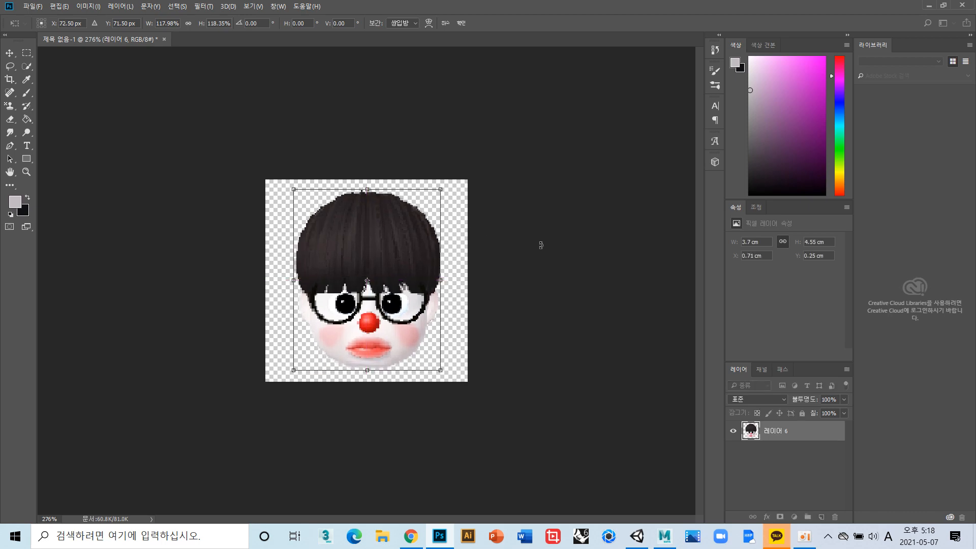
pyautogui.press('Return')
pyautogui.press('b')
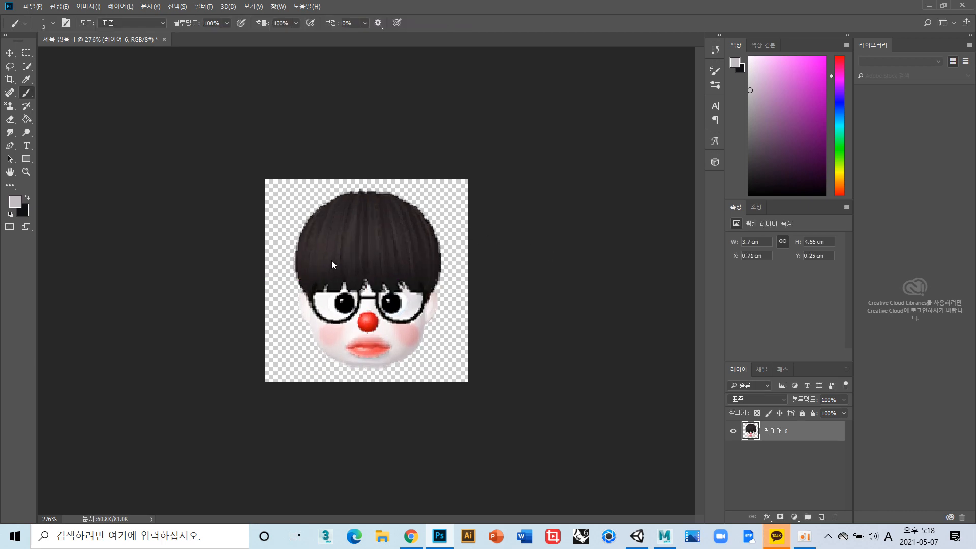
# Save a PNG copy to the desktop, overwriting 썸네일.png, and accept the PNG options
pyautogui.hotkey('ctrl', 'shift', 's')
pyautogui.click(172, 252)
pyautogui.click(163, 428)
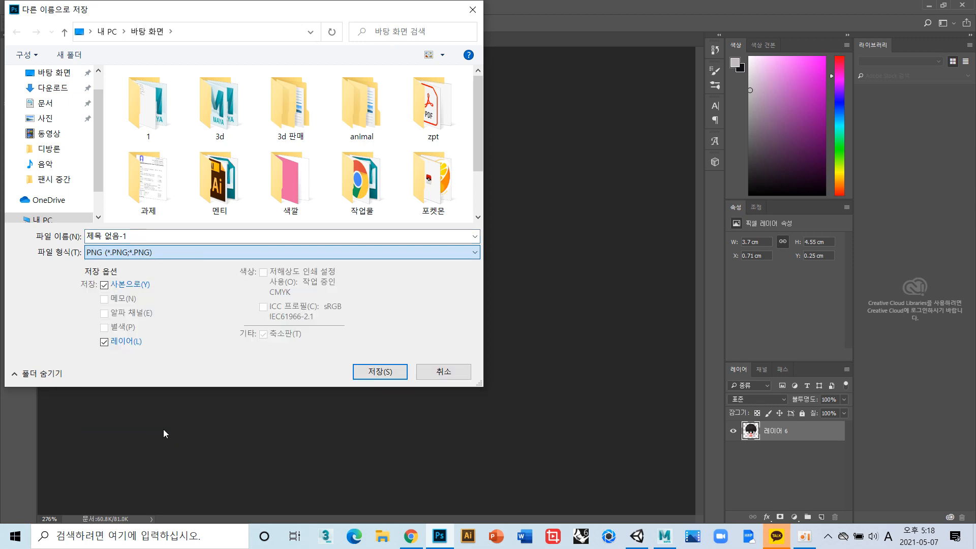
pyautogui.scroll(-2, 271, 123)
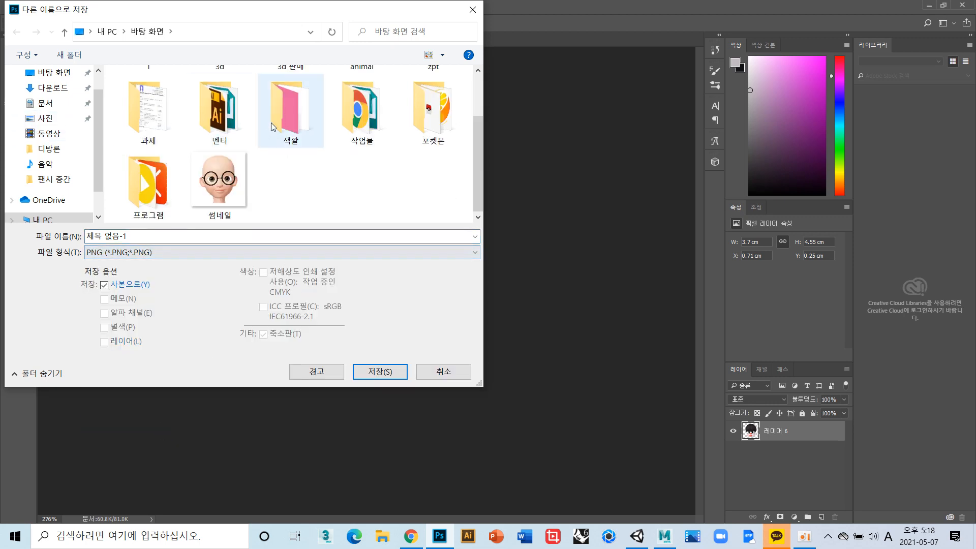
pyautogui.doubleClick(241, 171)
pyautogui.click(508, 269)
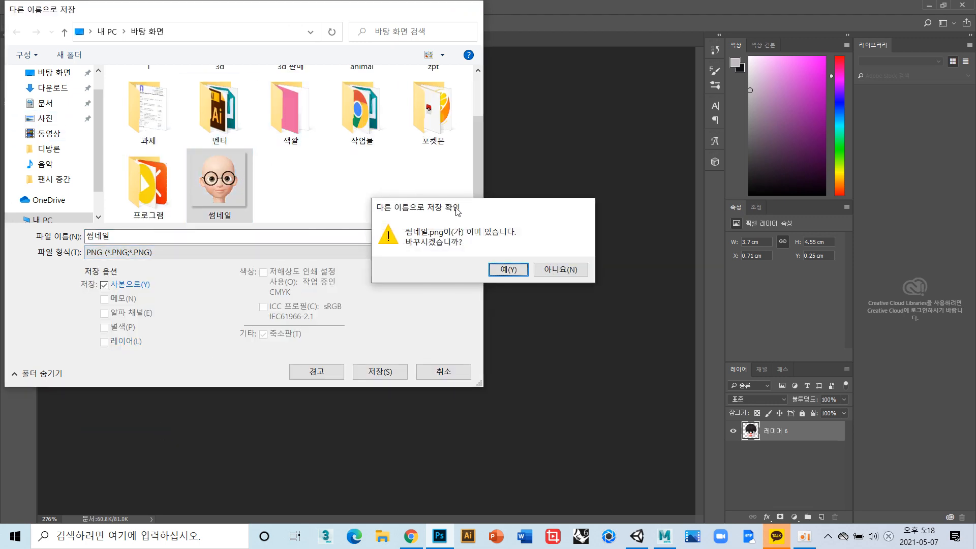
pyautogui.press('Return')
# Switch to ZEPETO Studio in Chrome and replace the item's thumbnail with 썸네일.png from the desktop
pyautogui.click(420, 544)
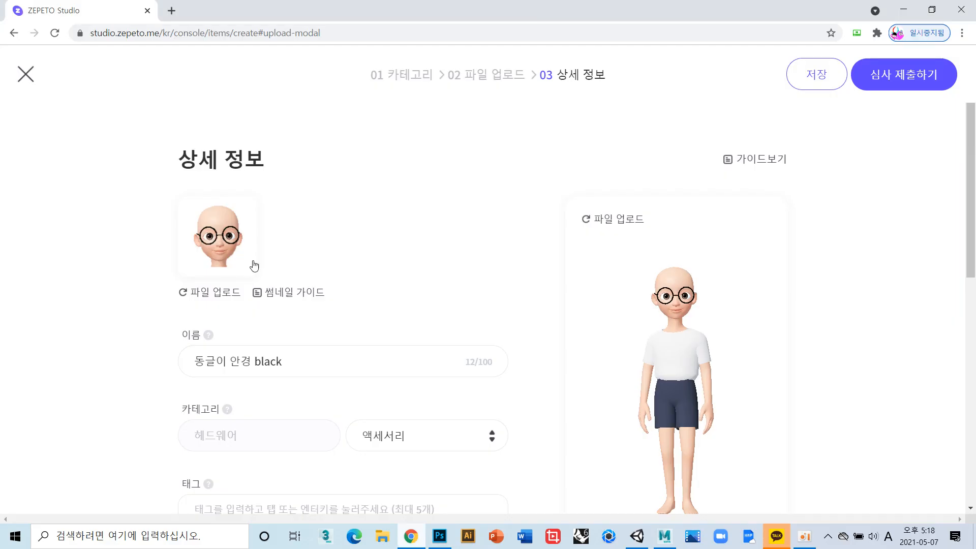
pyautogui.click(242, 279)
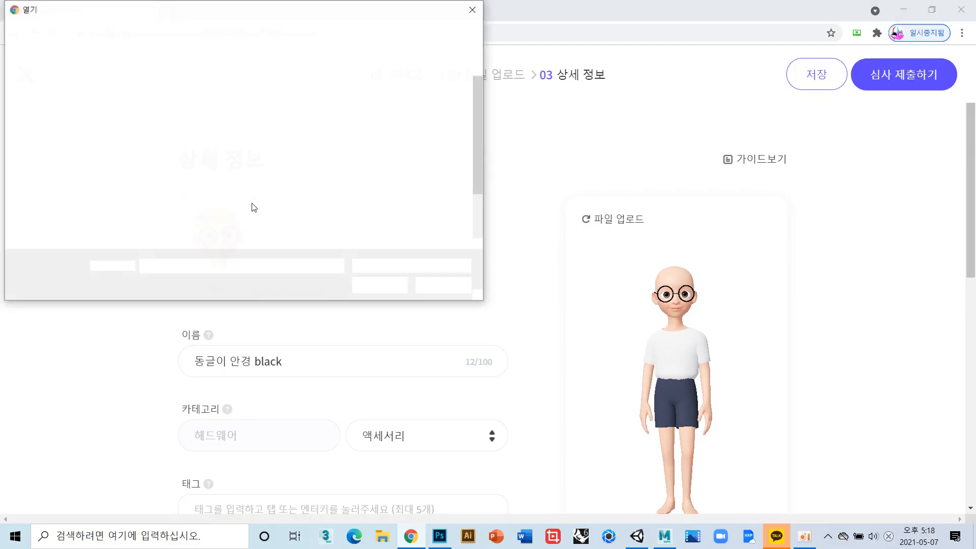
pyautogui.scroll(-1, 305, 168)
pyautogui.doubleClick(423, 202)
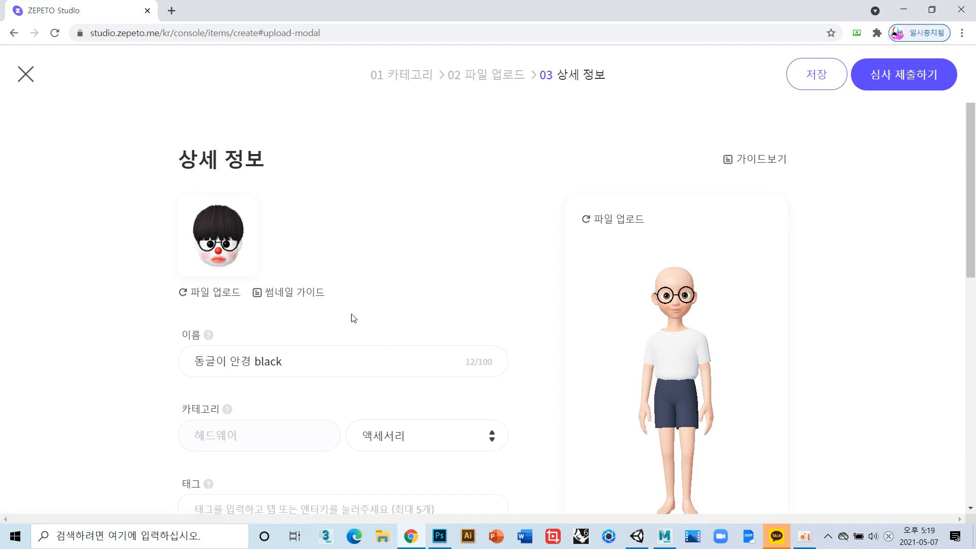
# Submit the glasses item for review, confirming that the review guidelines have been read
pyautogui.scroll(-5, 477, 212)
pyautogui.scroll(5, 468, 198)
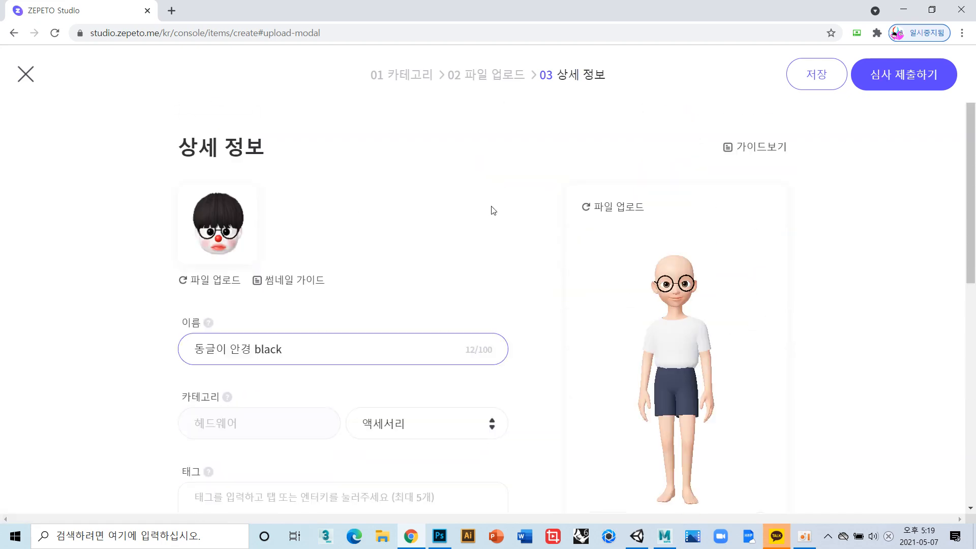
pyautogui.moveTo(705, 343); pyautogui.dragTo(868, 339)
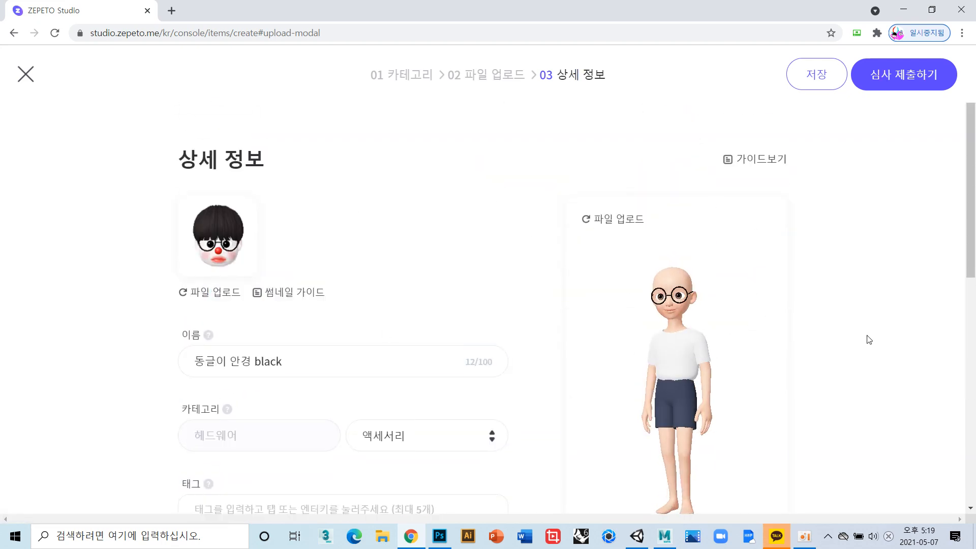
pyautogui.click(910, 79)
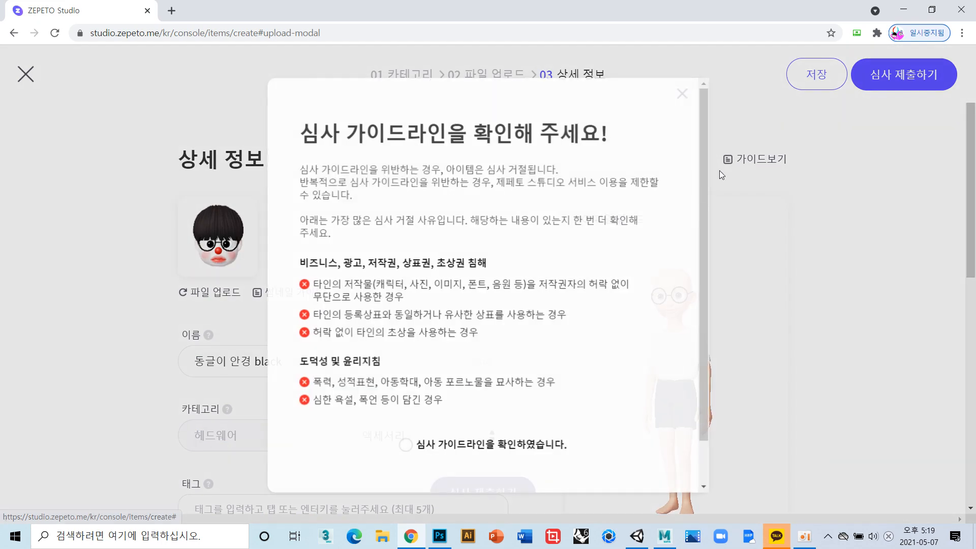
pyautogui.scroll(-1, 464, 388)
pyautogui.click(464, 396)
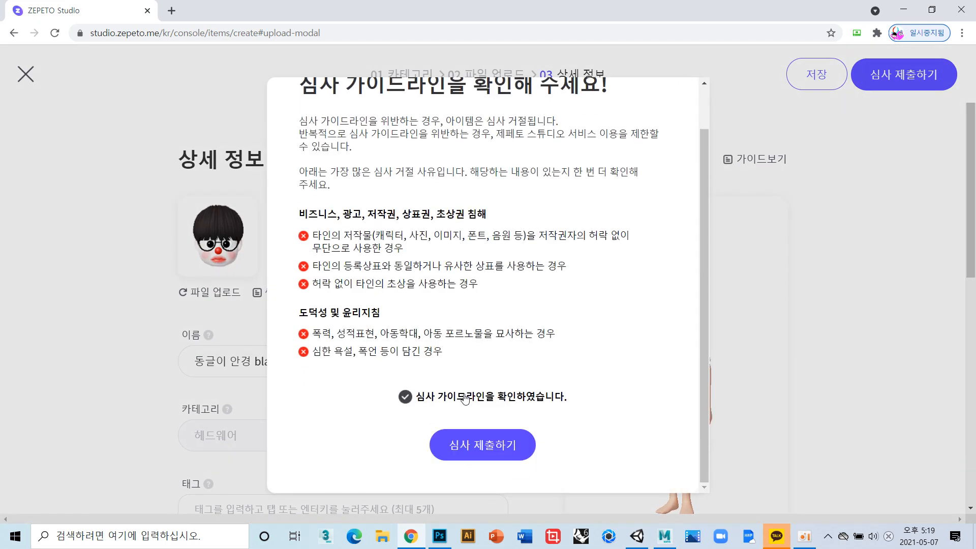
pyautogui.click(476, 445)
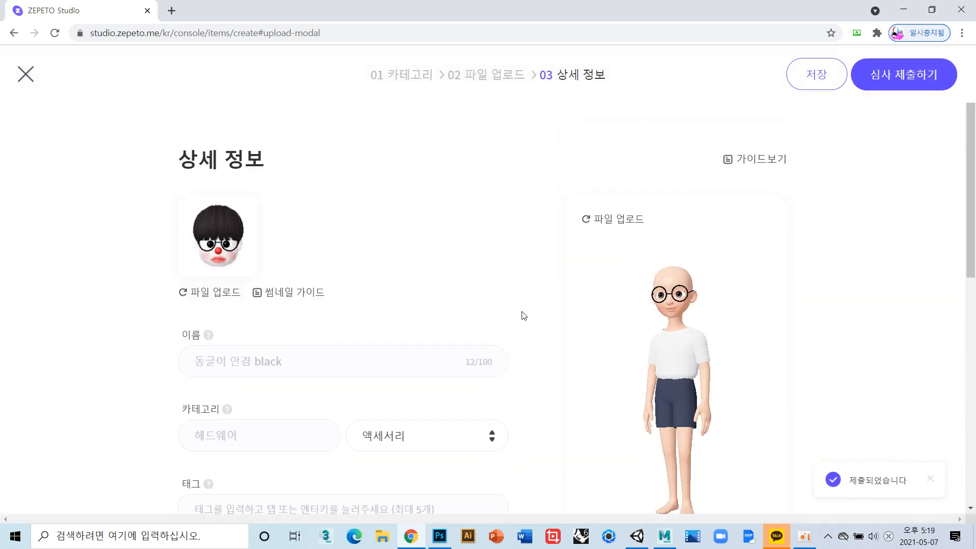
pyautogui.click(438, 538)
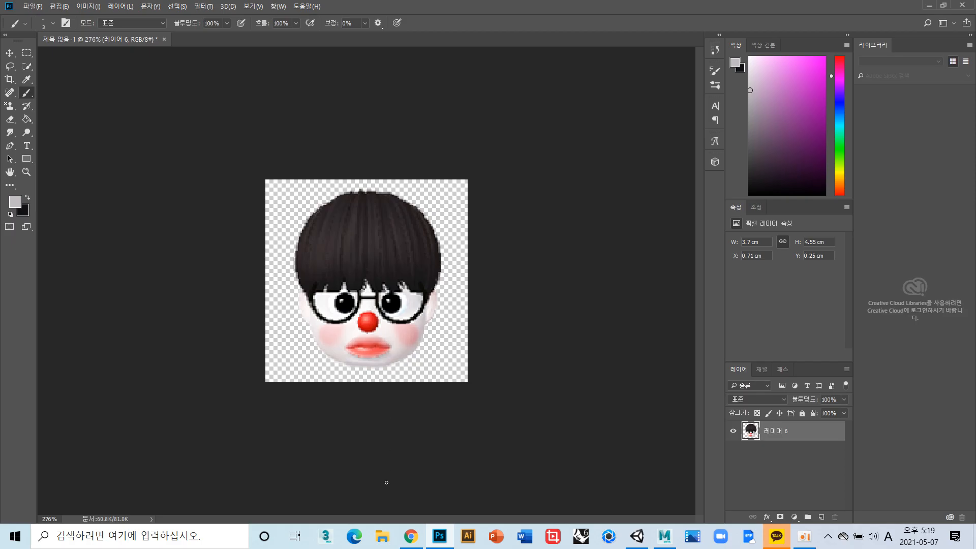
pyautogui.click(420, 534)
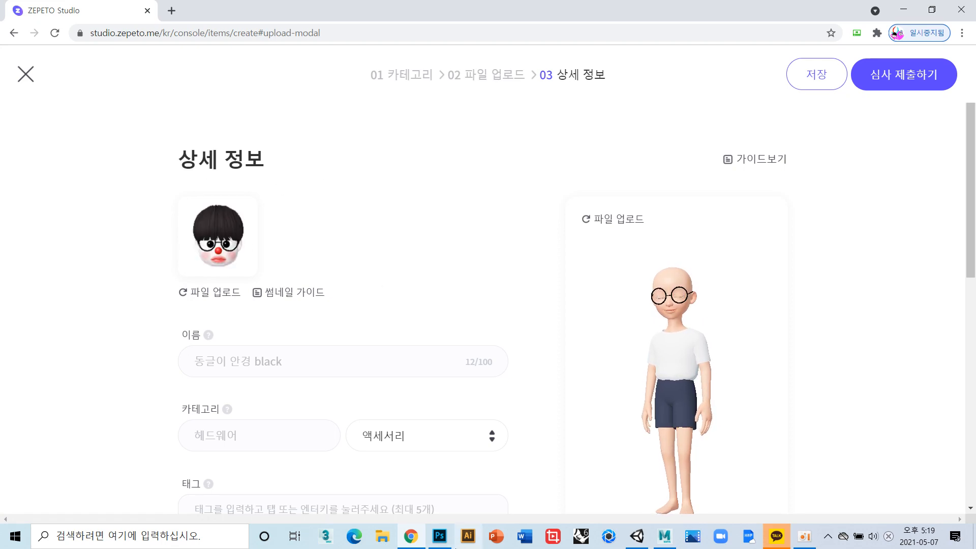
pyautogui.click(441, 537)
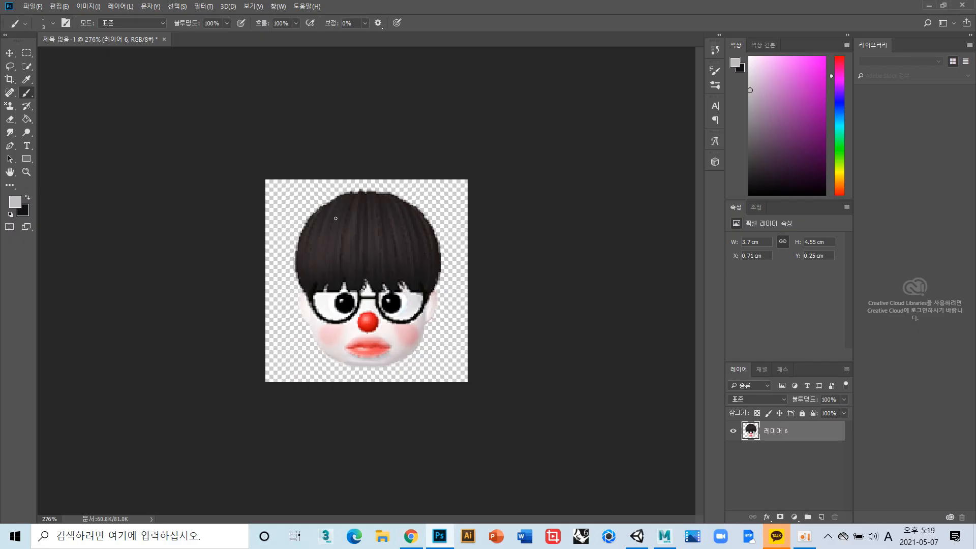
pyautogui.click(411, 537)
pyautogui.scroll(2, 447, 270)
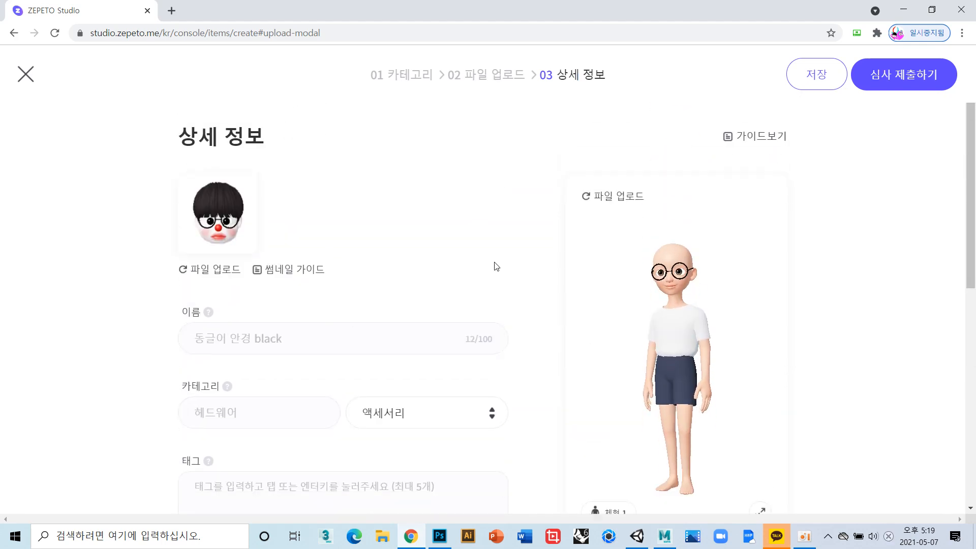
pyautogui.scroll(-5, 494, 265)
pyautogui.scroll(4, 493, 265)
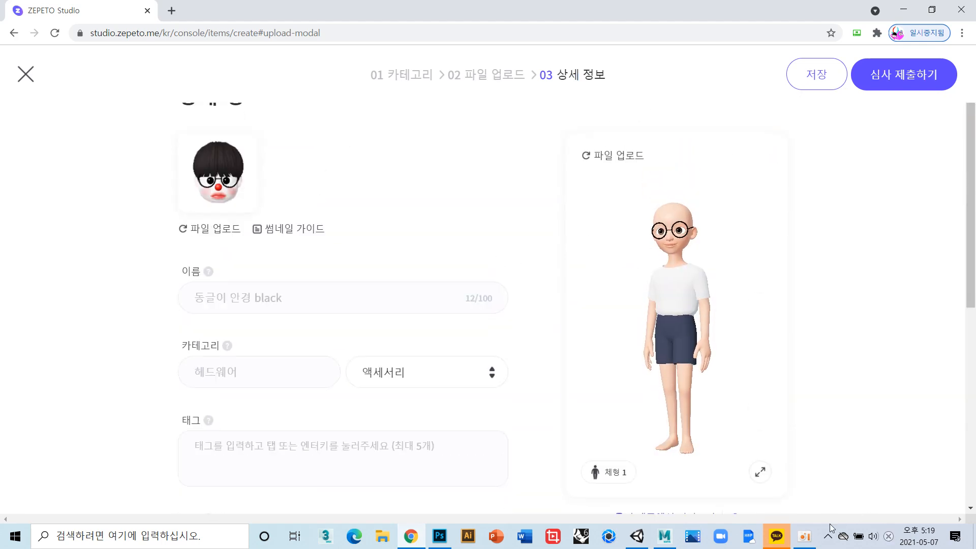